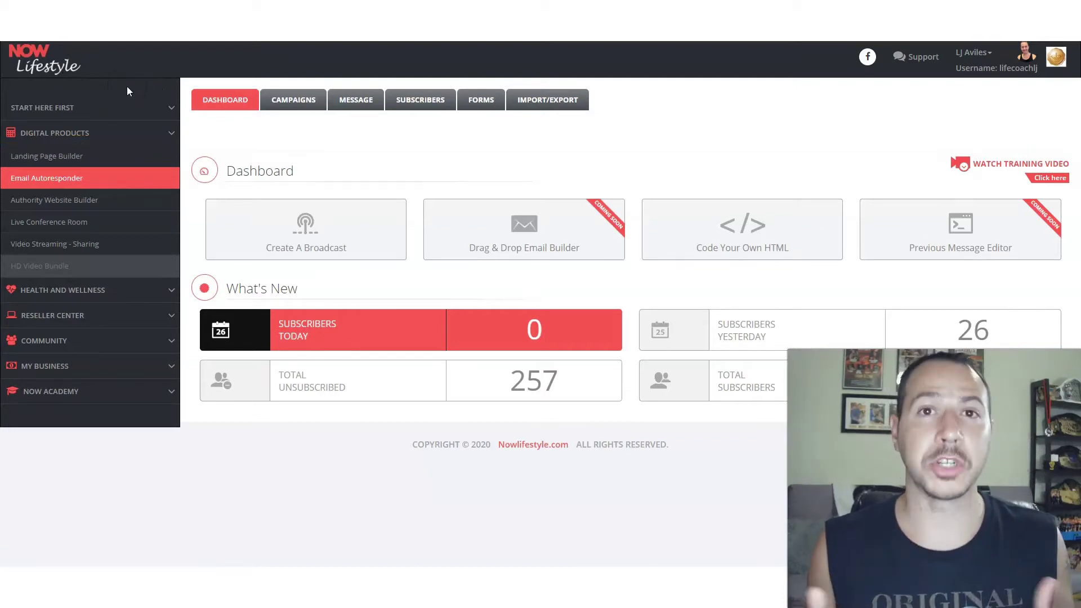
Step: Open the Email Autoresponder dashboard and start a new broadcast with Create A Broadcast
click(84, 188)
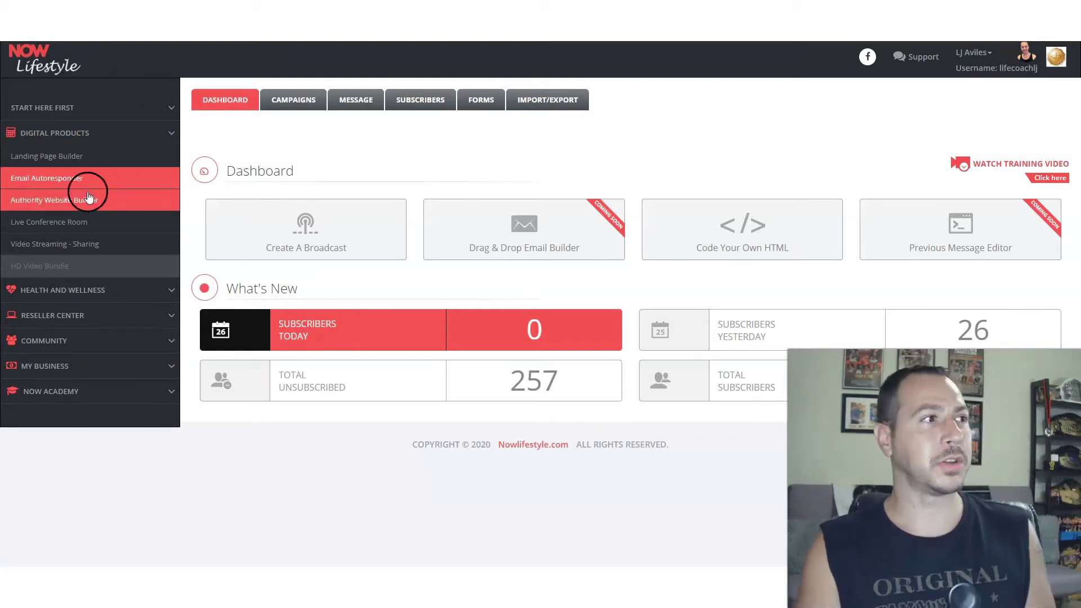
click(60, 180)
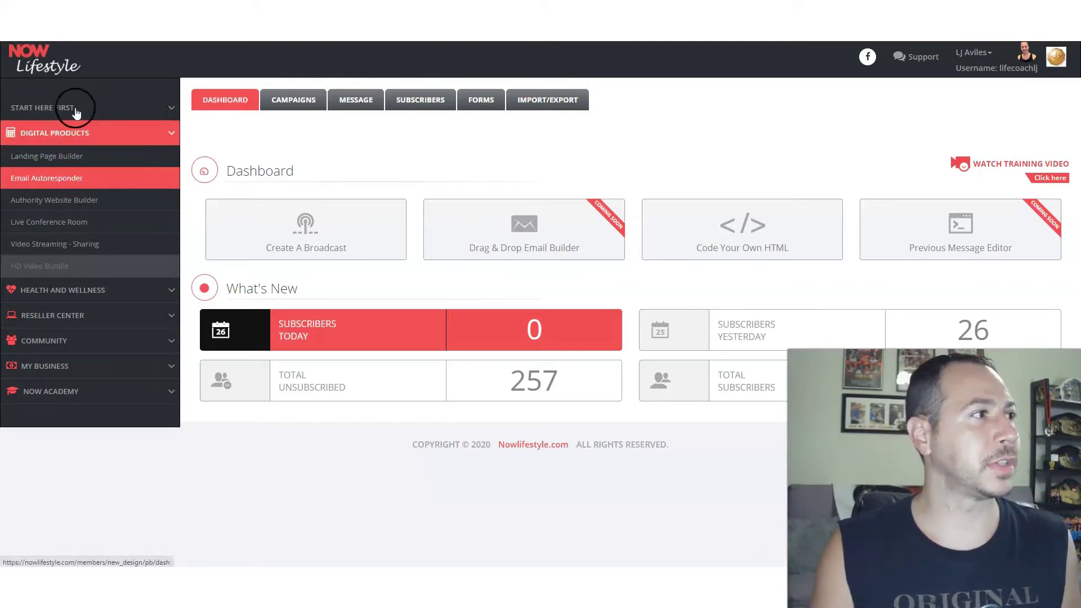
click(108, 180)
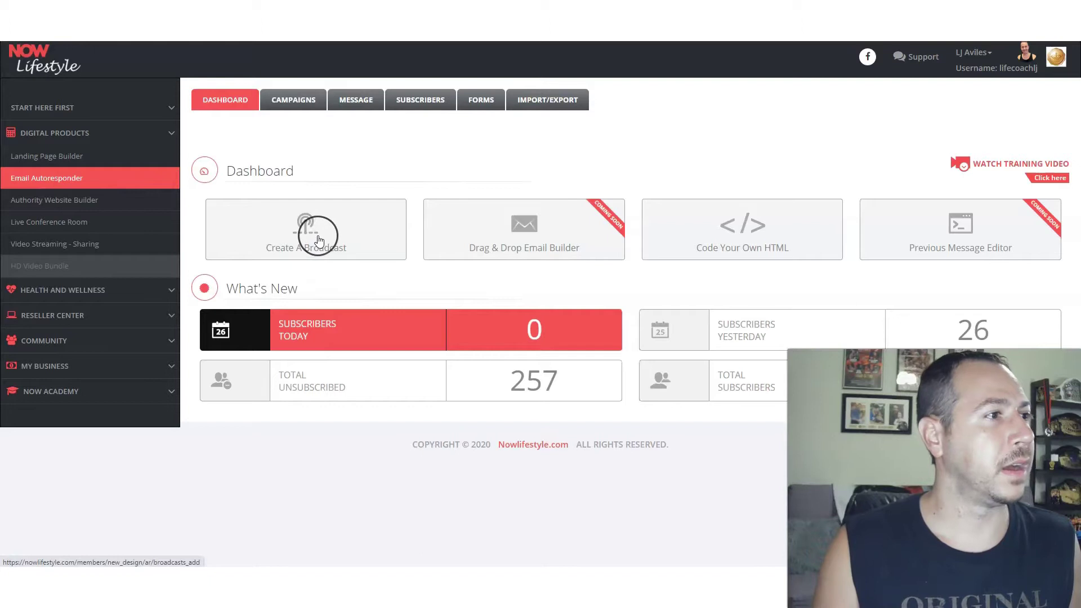
click(319, 241)
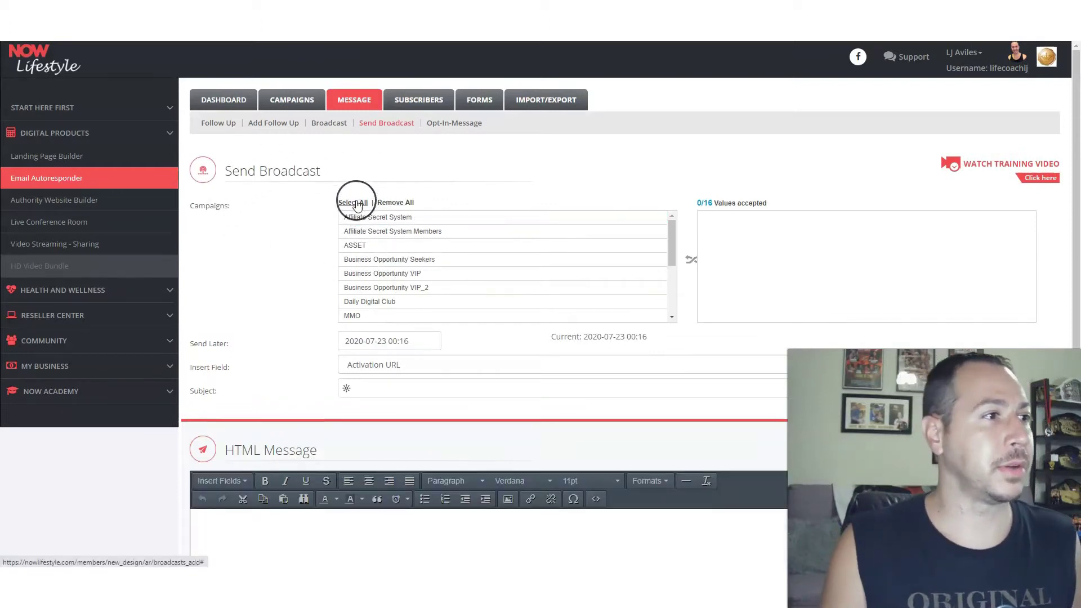
click(354, 202)
scroll(357, 206, down, 3)
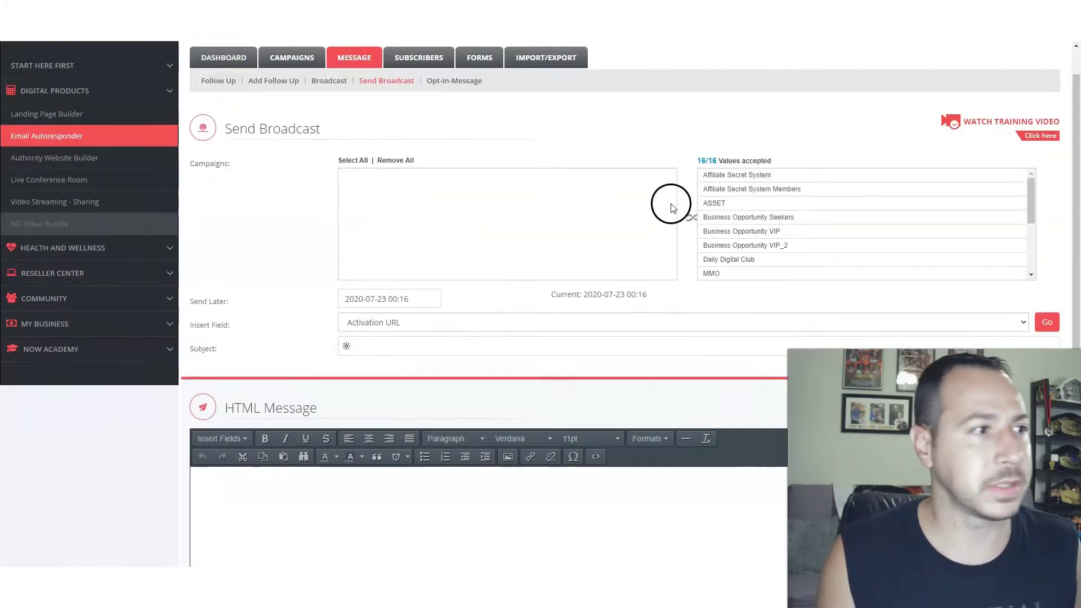
click(405, 167)
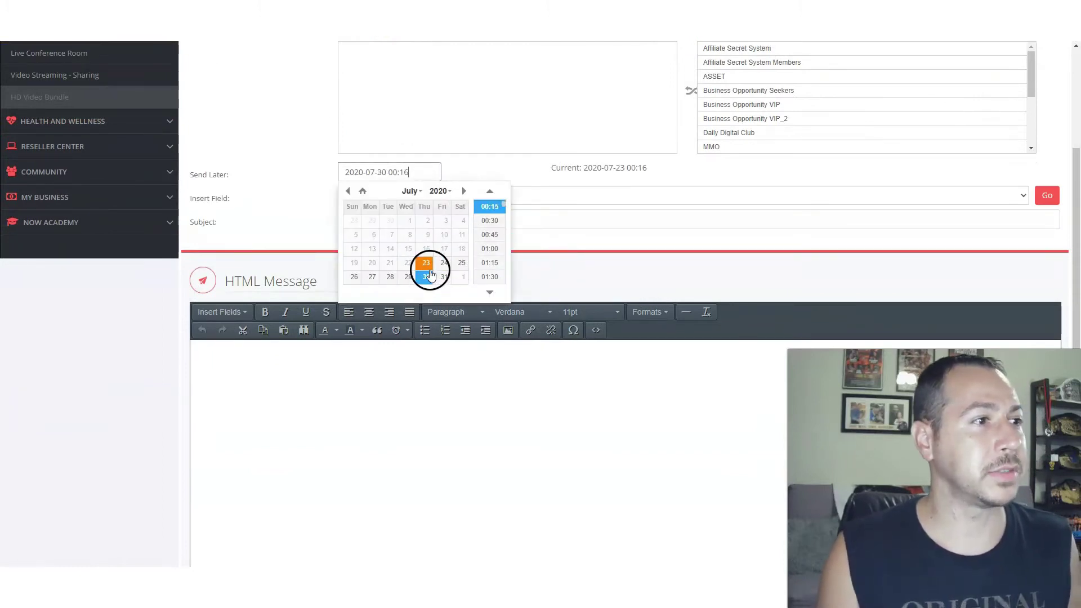
scroll(485, 264, down, 3)
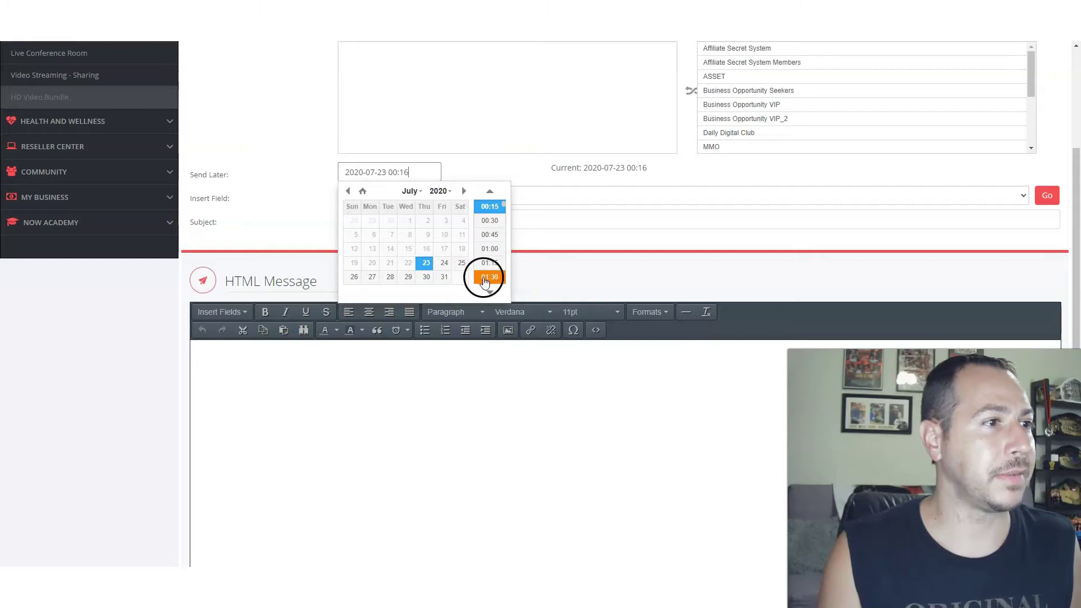
click(488, 251)
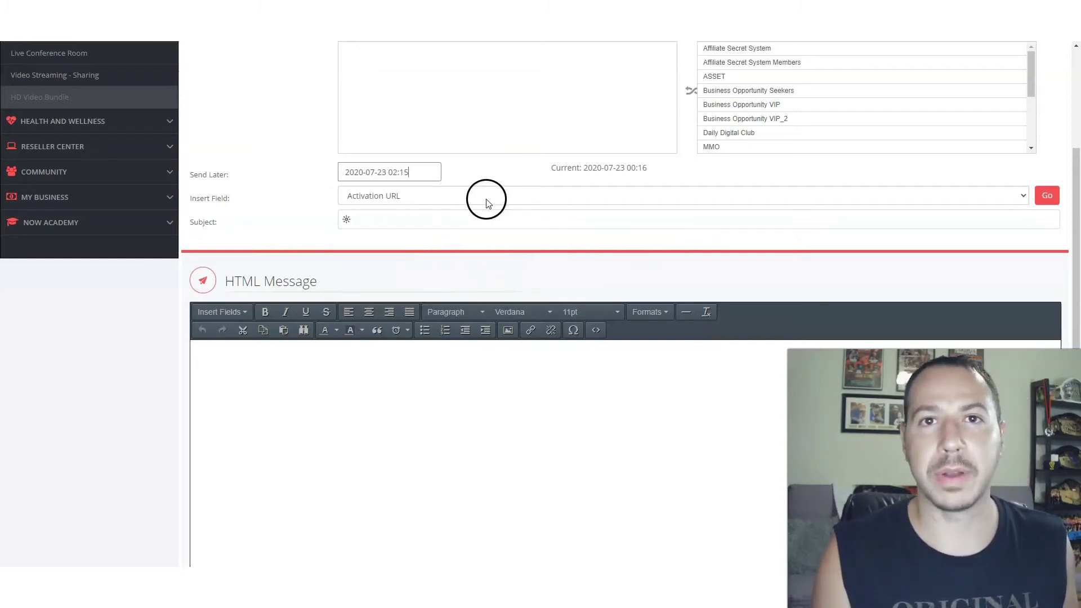
click(394, 220)
click(283, 217)
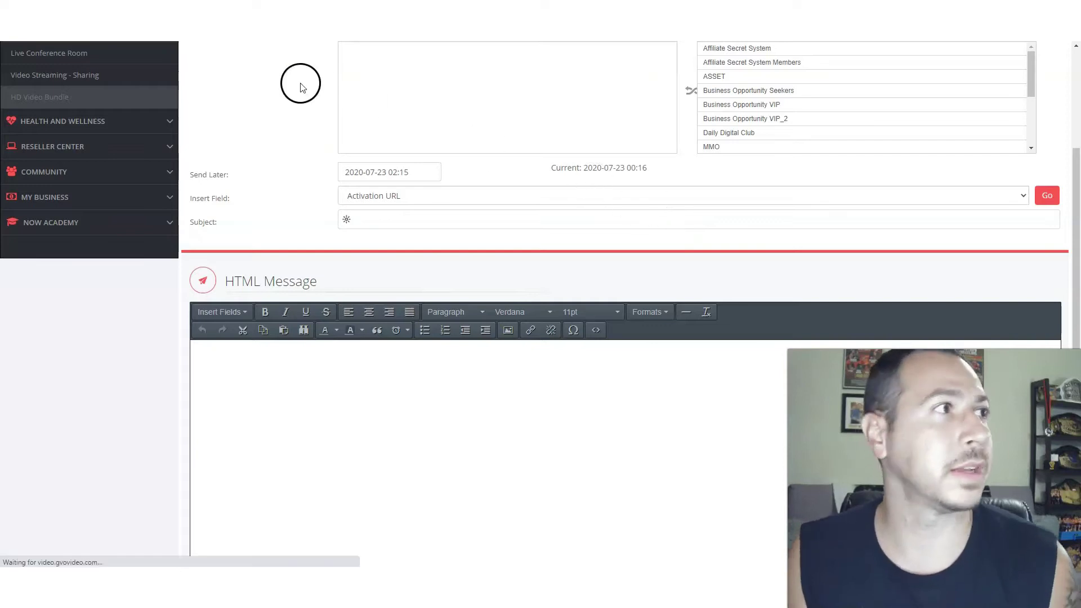
Step: Copy the landing page headline into the Subject: '100% FREE System Made To Help YOU MAKE MONEY ONLINE'
key(ctrl+Tab)
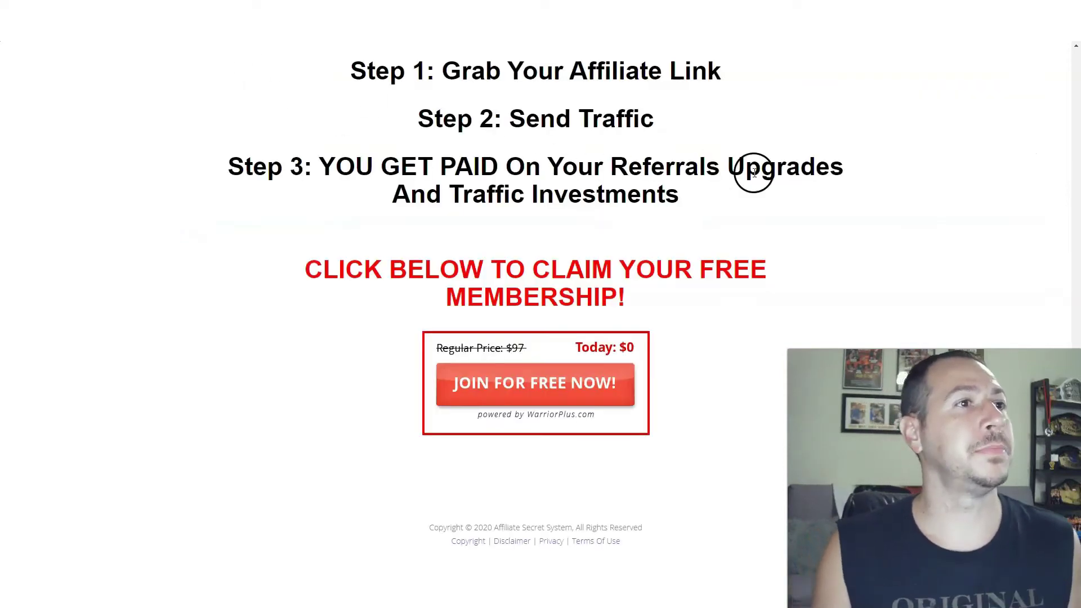
scroll(753, 180, up, 5)
key(ctrl+Tab)
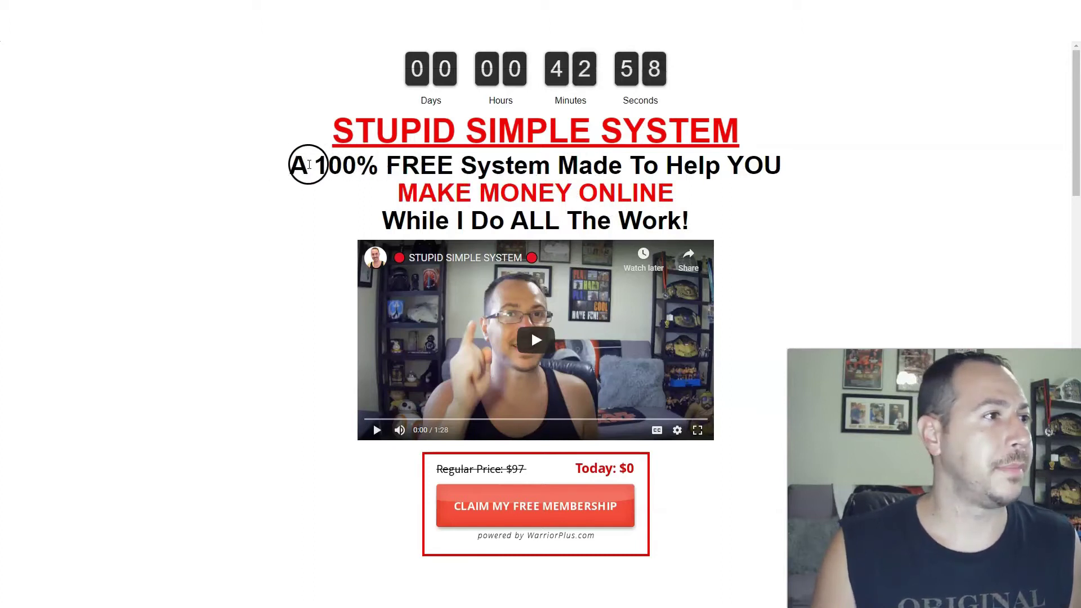
drag(314, 165, 714, 201)
key(ctrl+c)
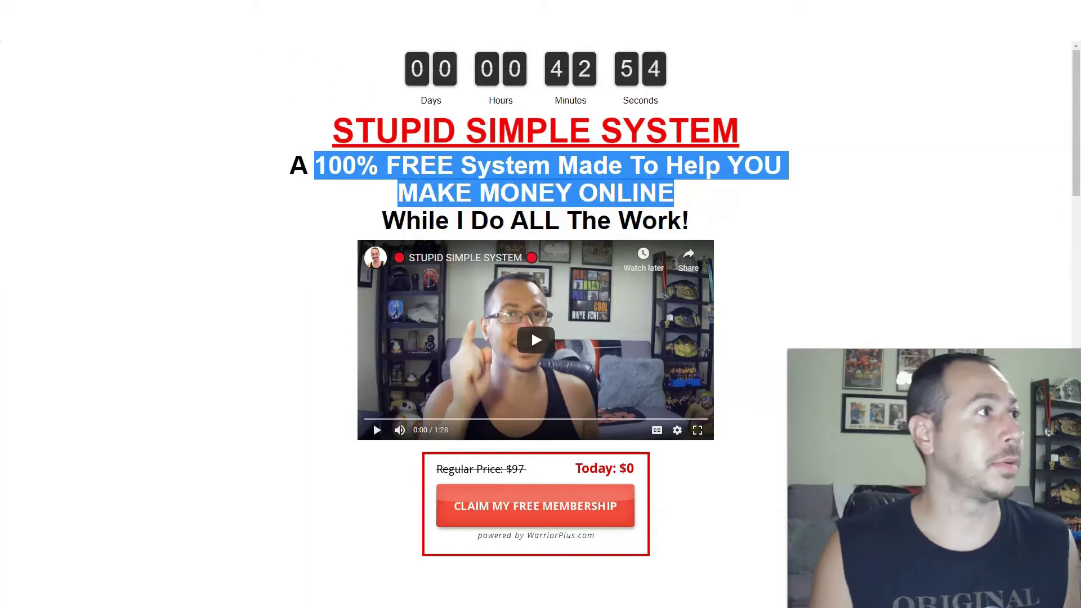
key(ctrl+Tab)
click(442, 222)
key(ctrl+v)
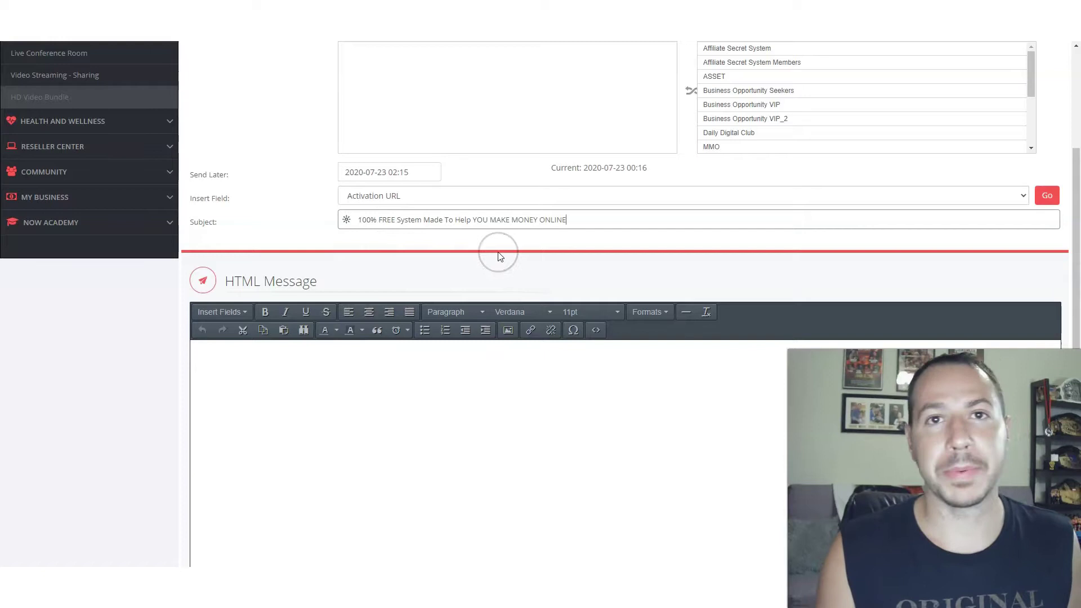
Step: Append '..' so the subject ends 'MAKE MONEY ONLINE...', then place the caret in the message editor
text(...)
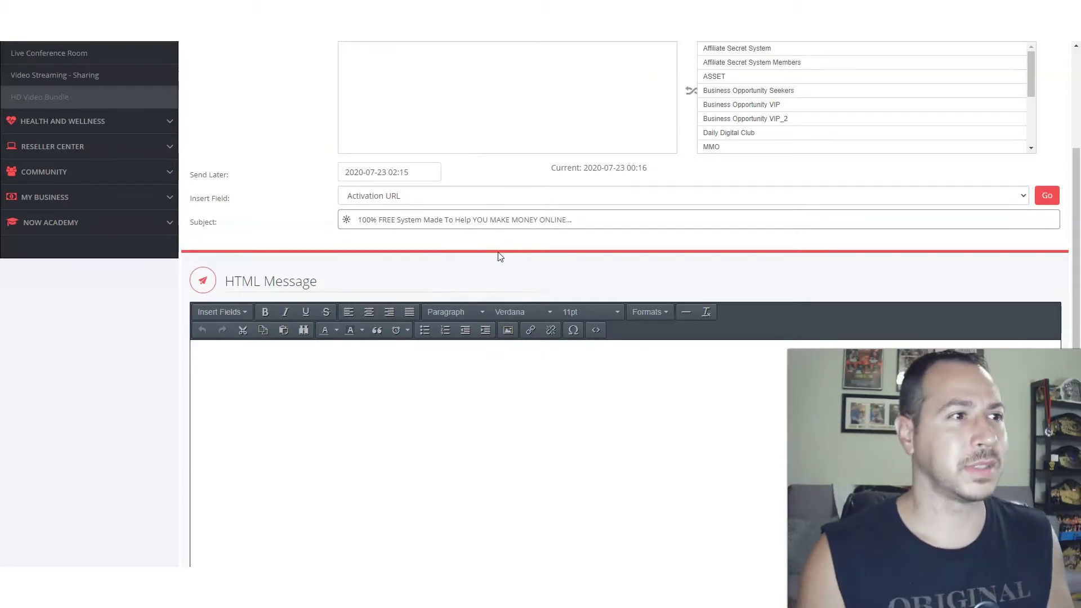
scroll(500, 257, down, 2)
click(417, 332)
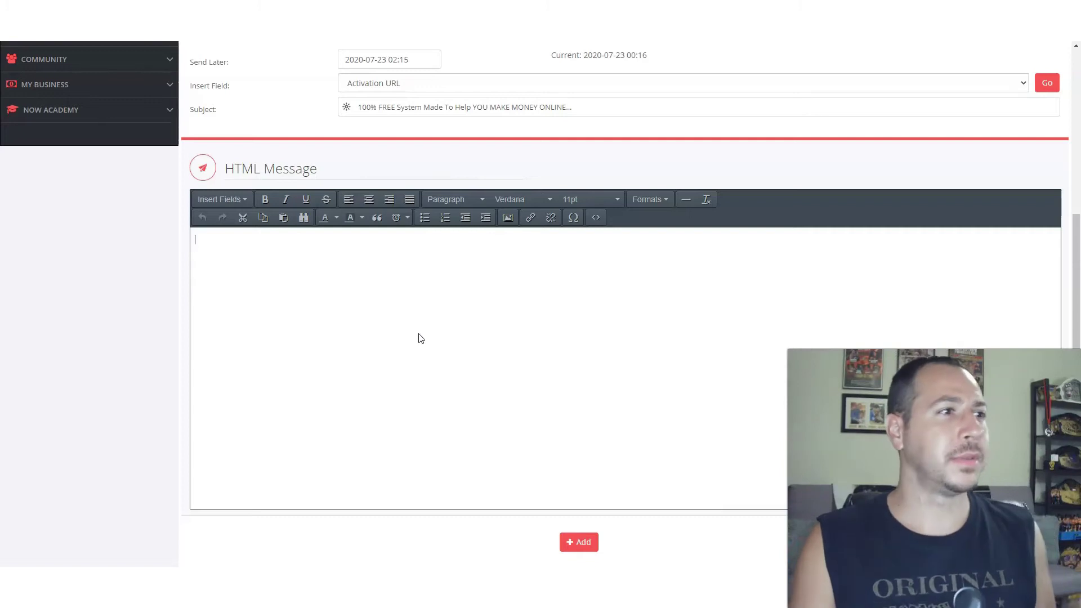
Step: Type the greeting 'Yo what's going on,' at the top of the message body
click(423, 328)
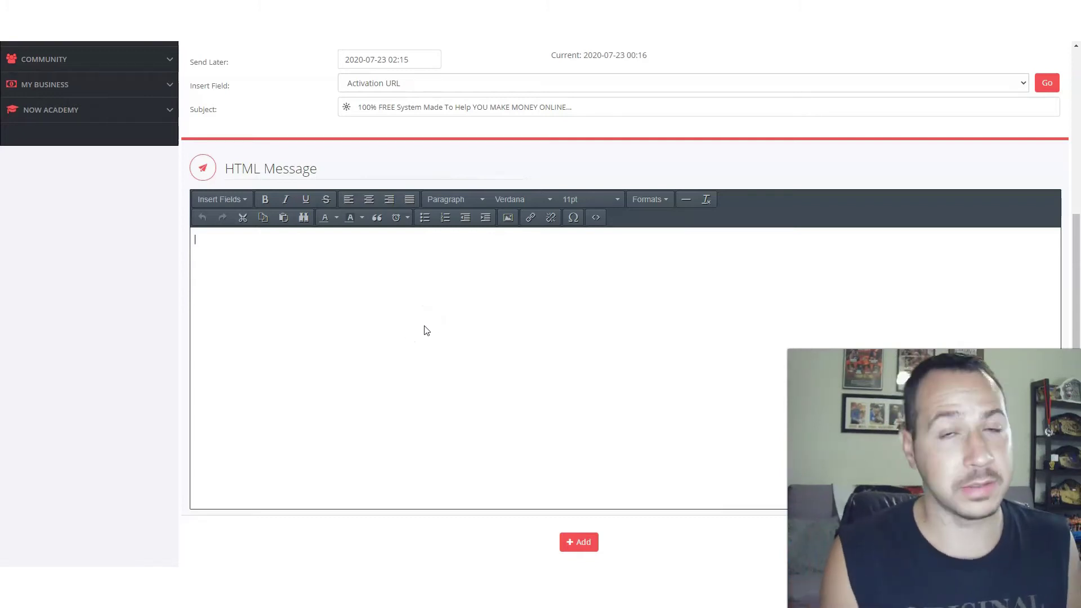
text(Yo what's g)
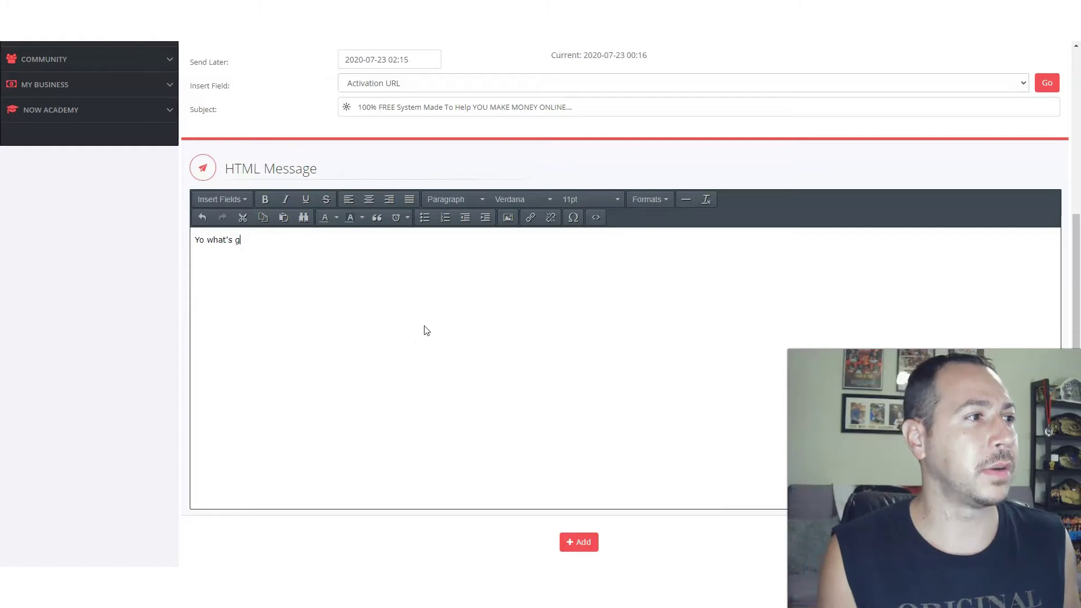
key(BackSpace)
text(g)
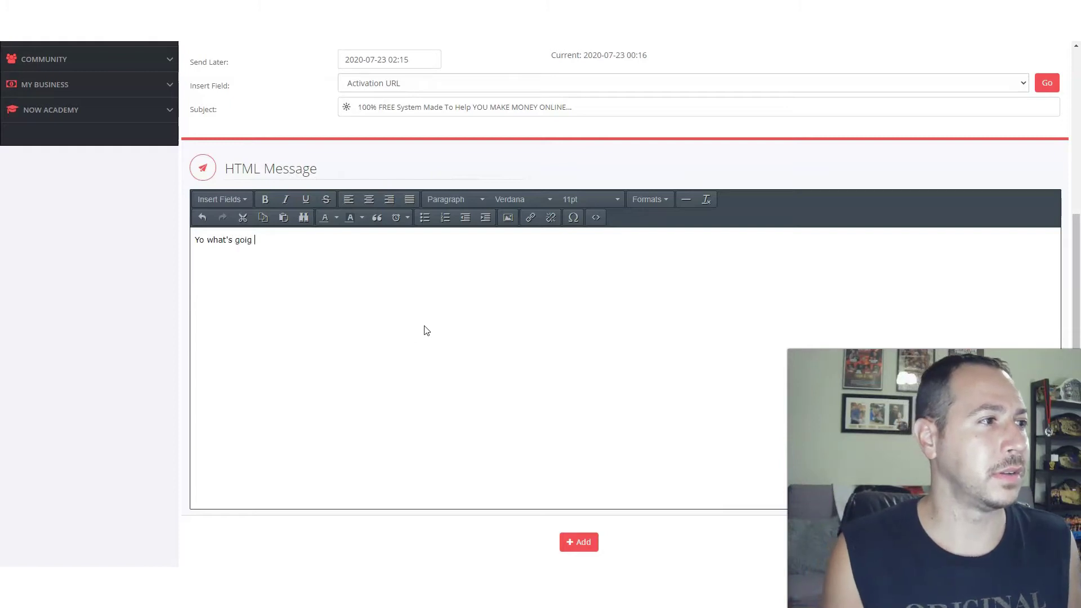
text(oing on)
key(BackSpace)
key(BackSpace)
key(BackSpace)
key(BackSpace)
text(ng on,)
key(Return)
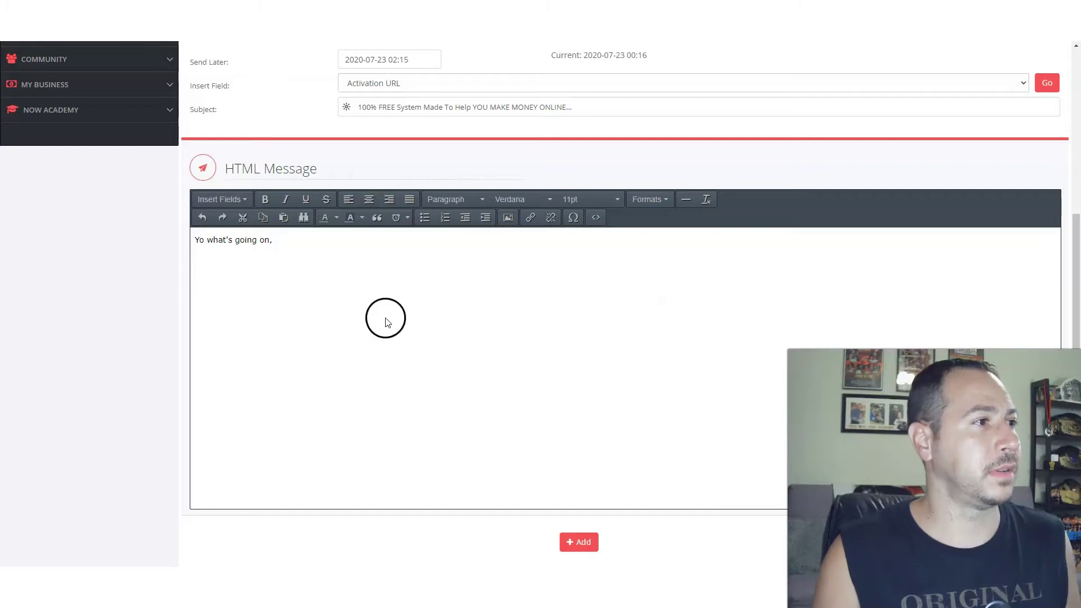
Step: Paste the headline as plain text below the greeting, joined on one line and prefixed 'Here is a', ending '...'
click(303, 244)
key(Return)
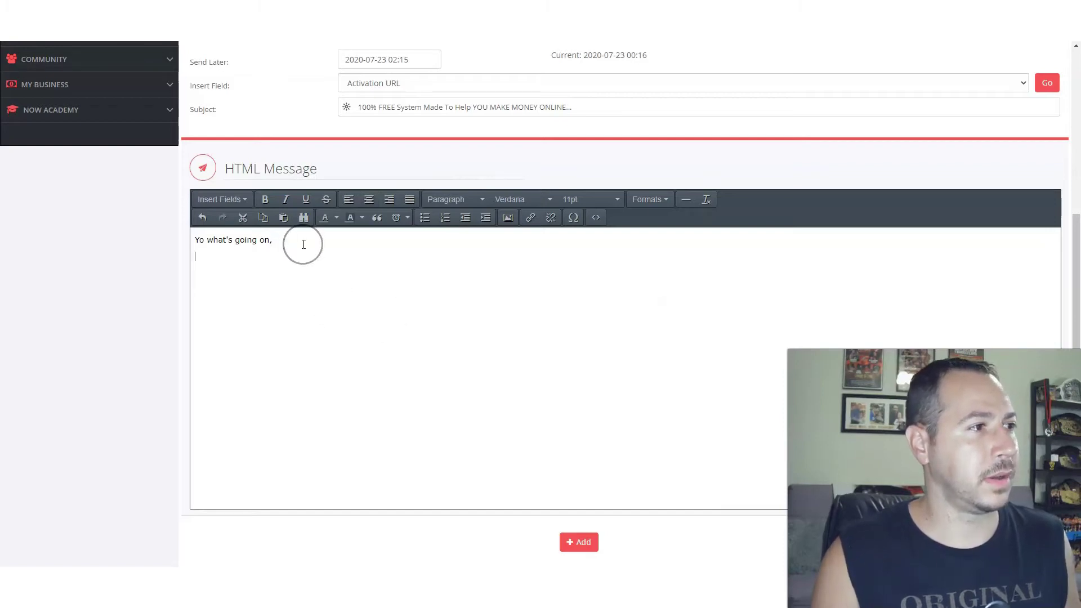
right_click(268, 258)
click(318, 357)
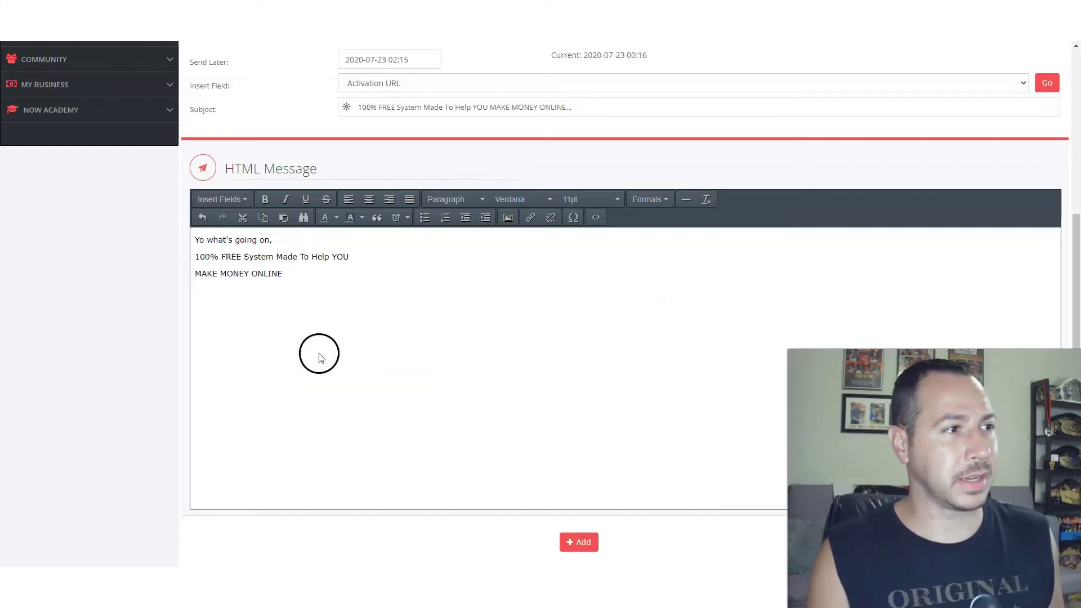
key(Up)
key(BackSpace)
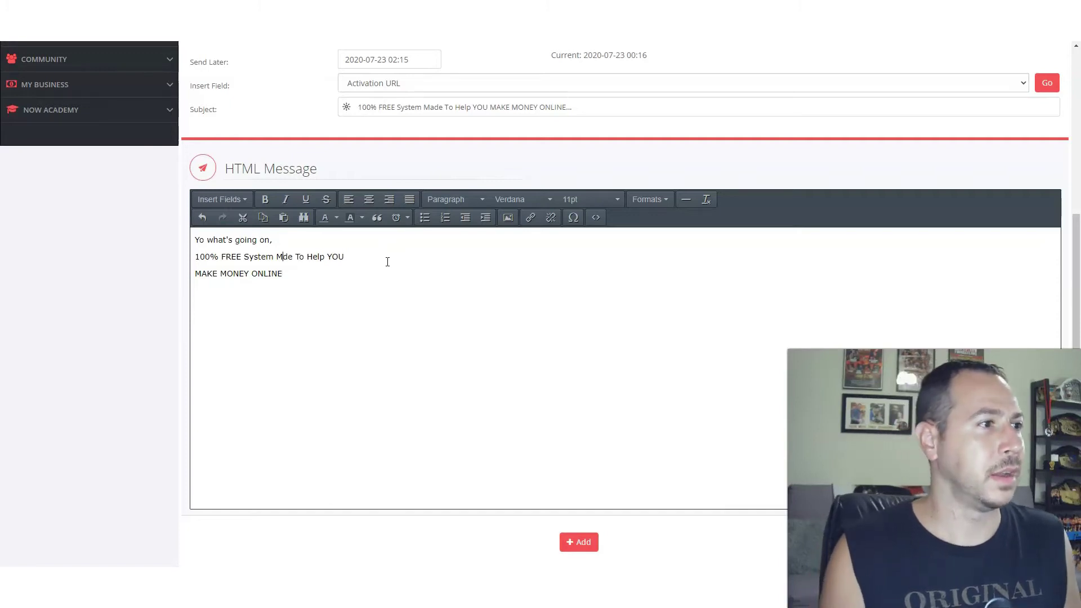
key(Delete)
key(Home)
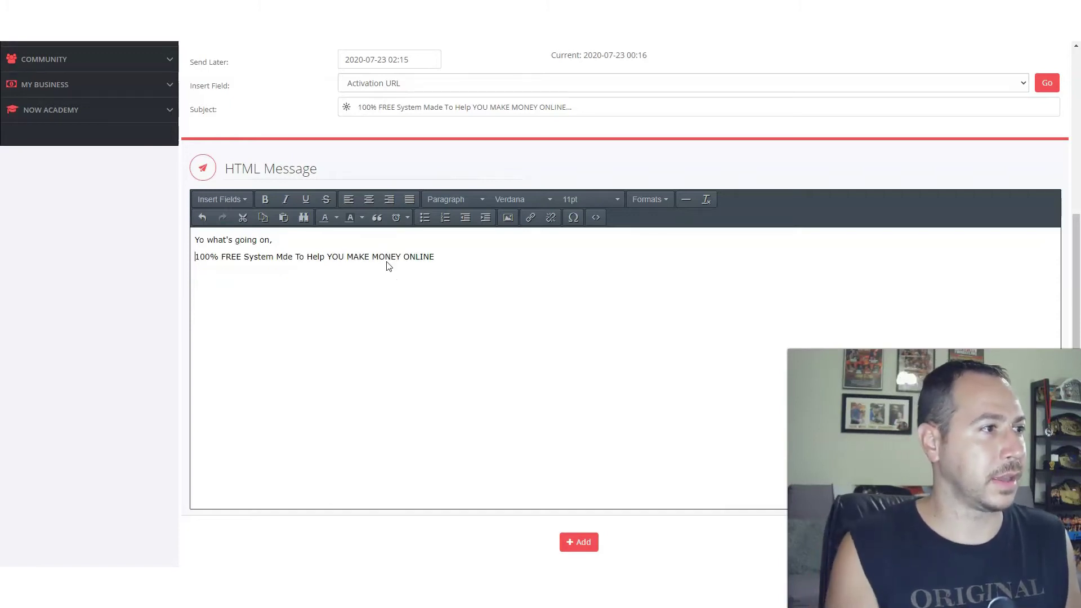
text(Here is a )
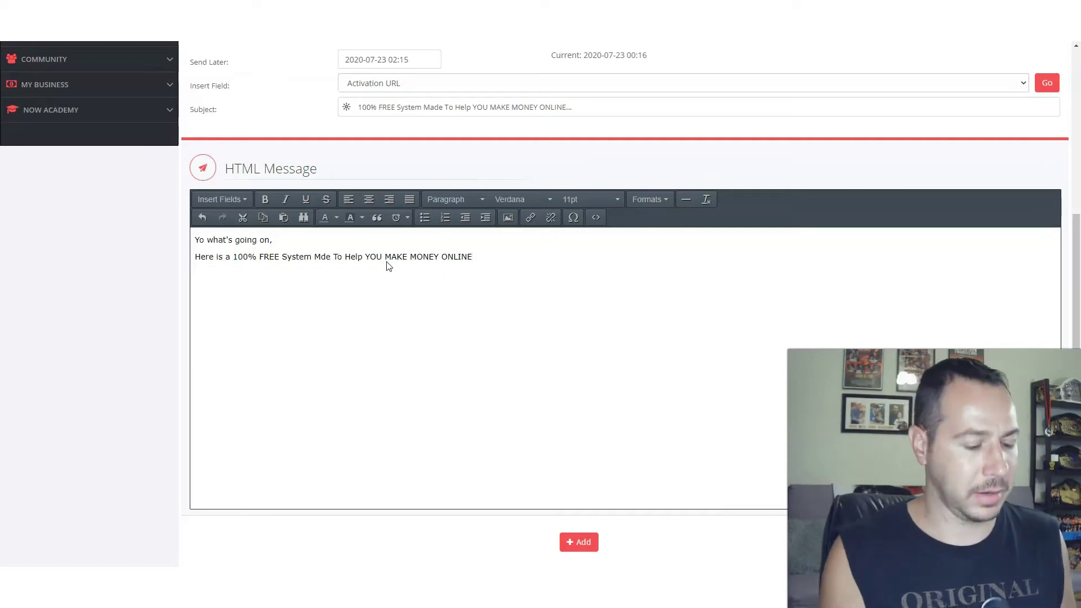
text(...)
key(Return)
key(Return)
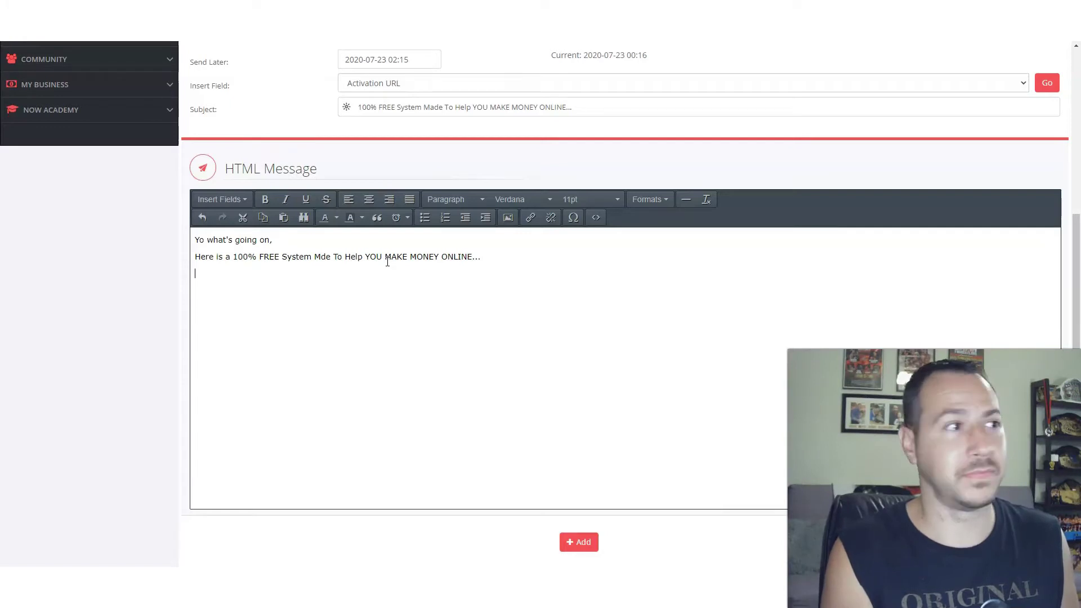
Step: Add the 'Talk soon,' sign-off followed by the signature initials
text(Talk soon,)
key(Return)
text(LJ)
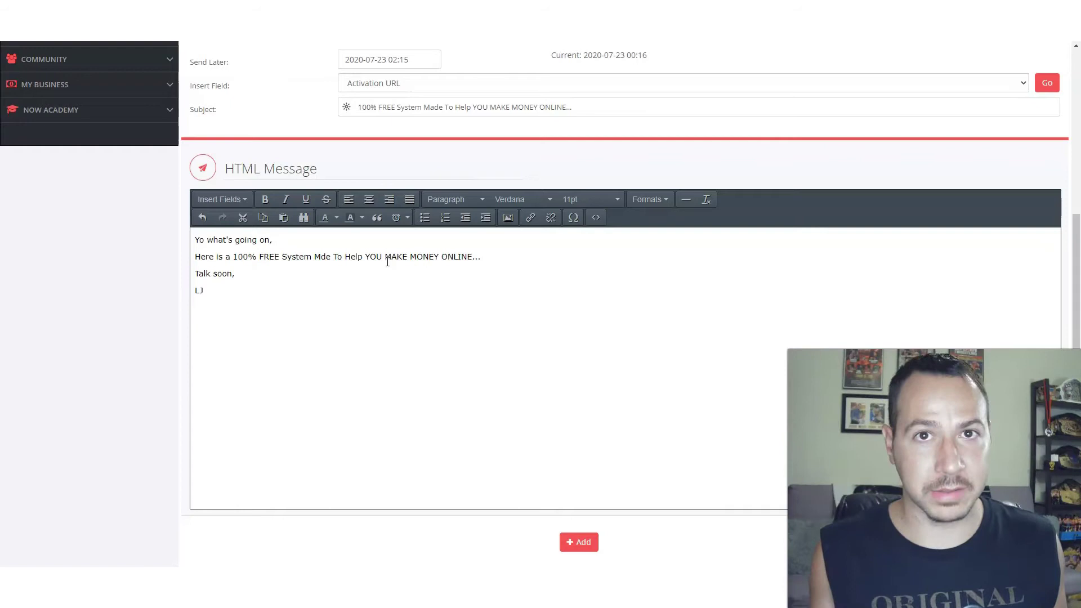
key(ctrl+Tab)
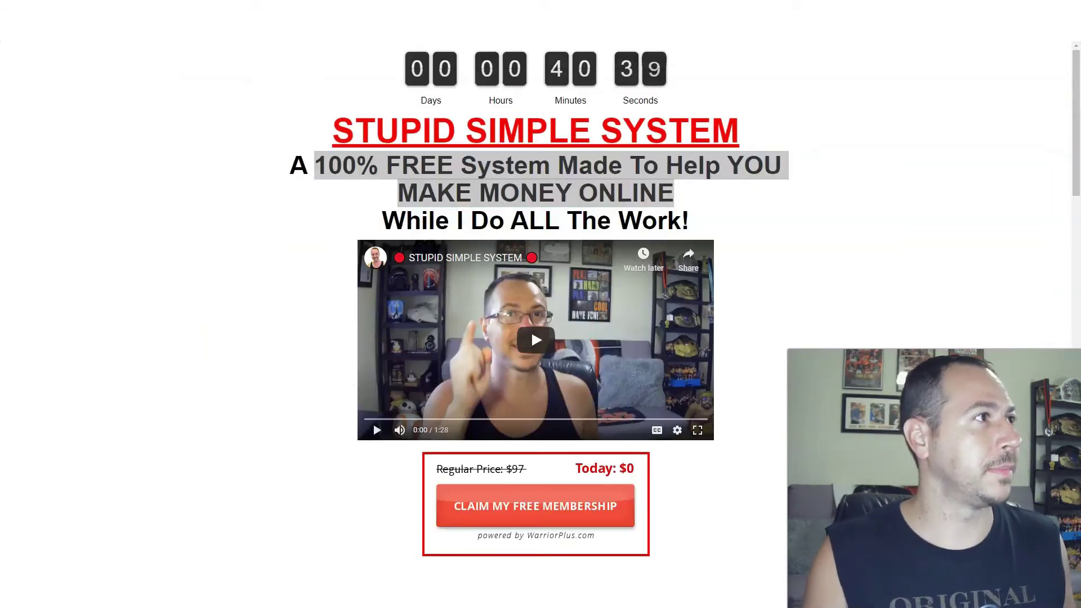
key(alt+Tab)
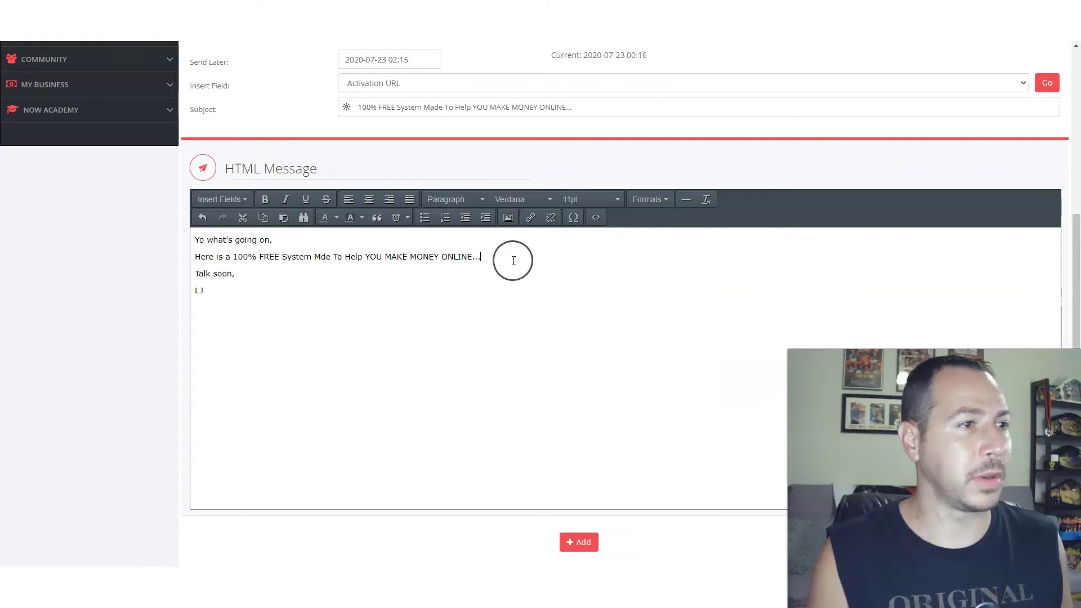
triple_click(513, 260)
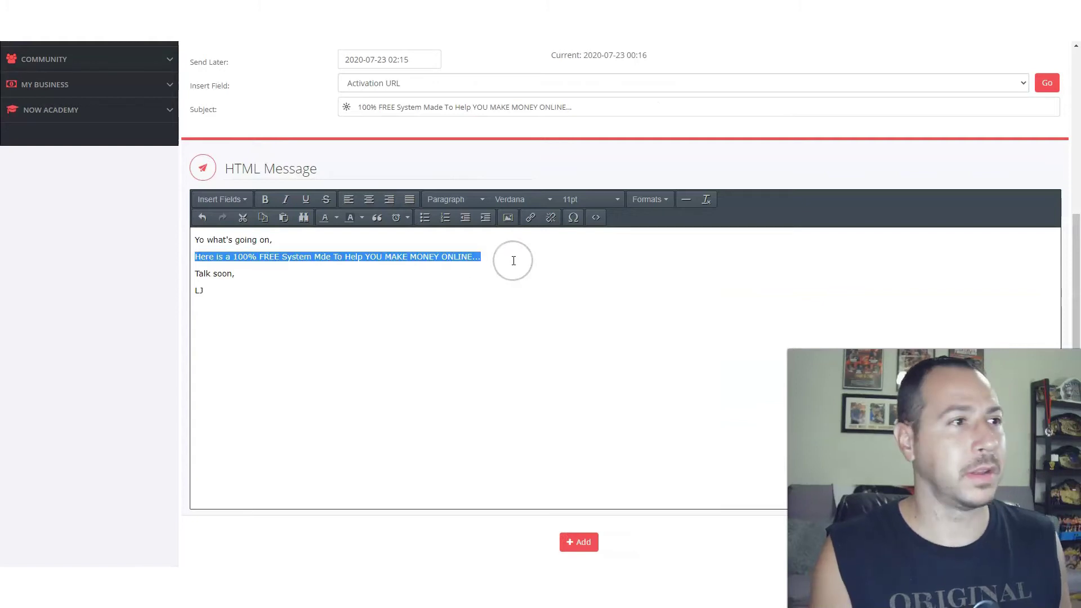
click(530, 218)
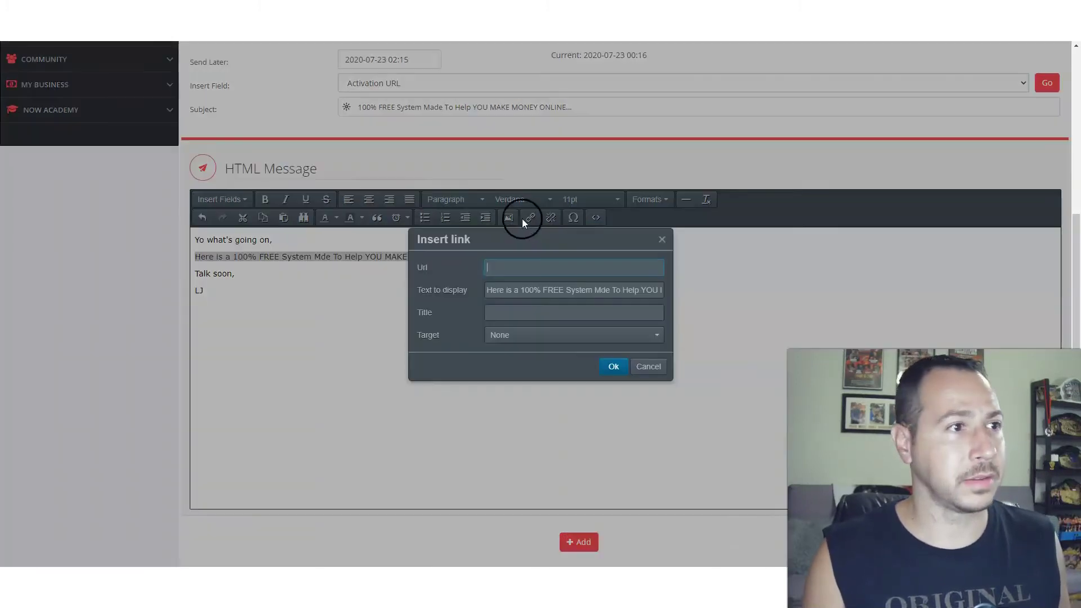
text(http://affiliatesecretsystem.com/sss/)
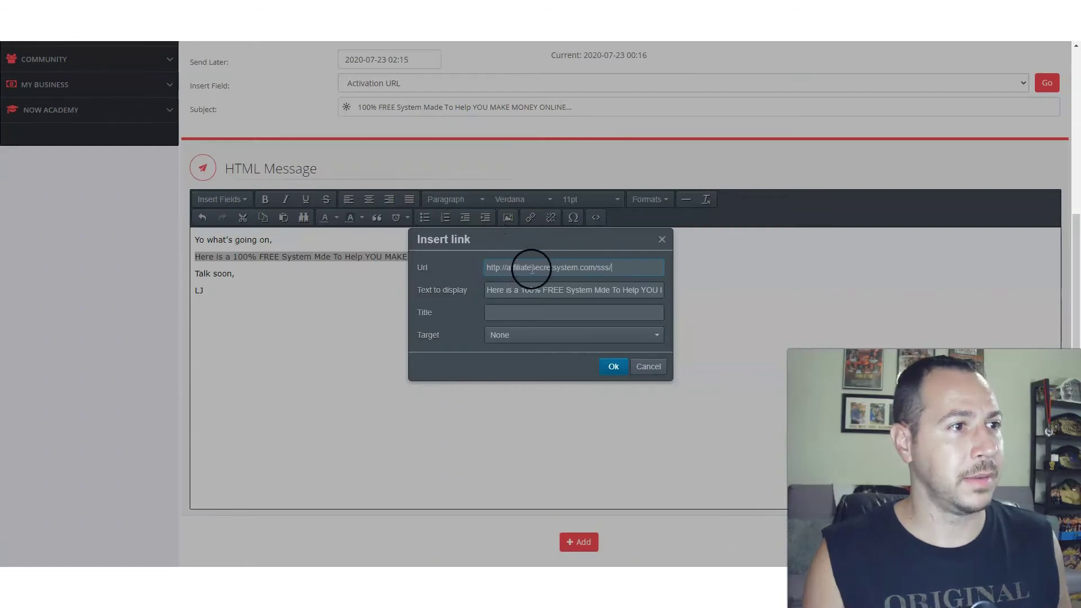
click(612, 367)
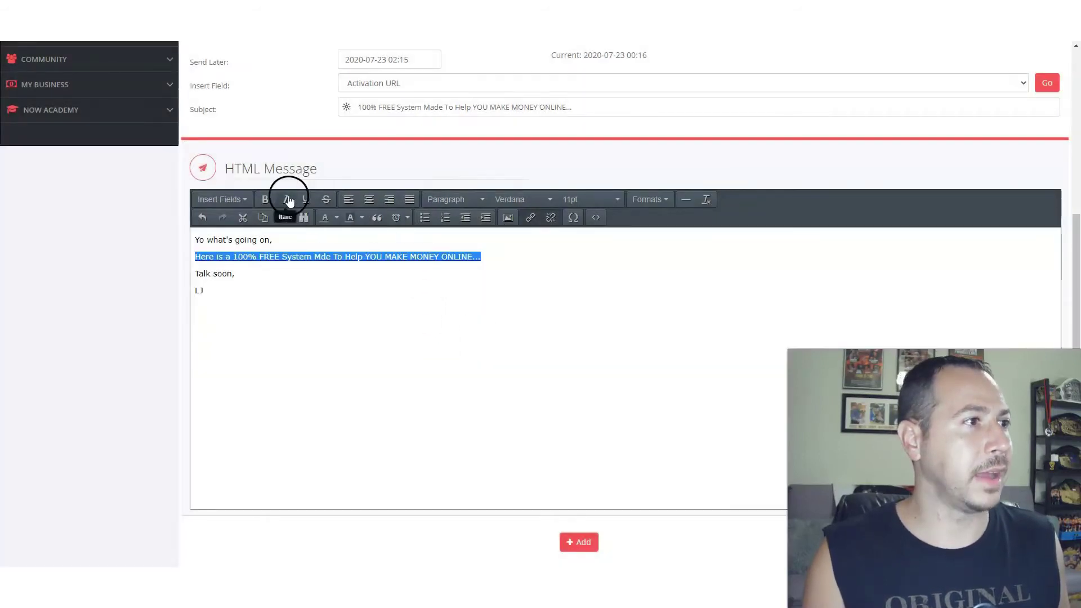
click(266, 201)
click(363, 284)
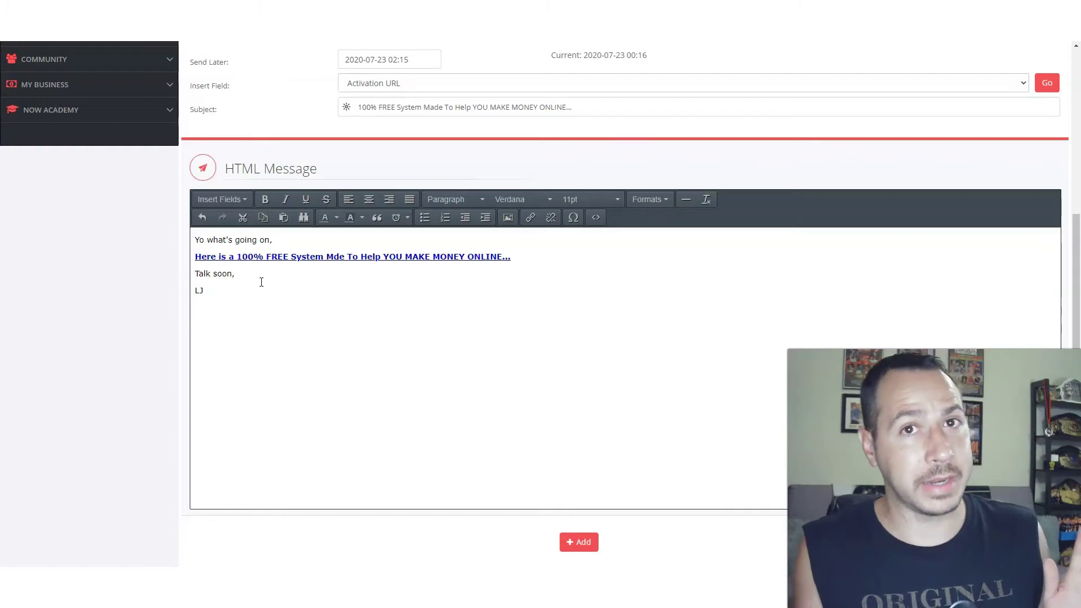
Step: Start a new line right after the headline link for the body sentences
triple_click(462, 257)
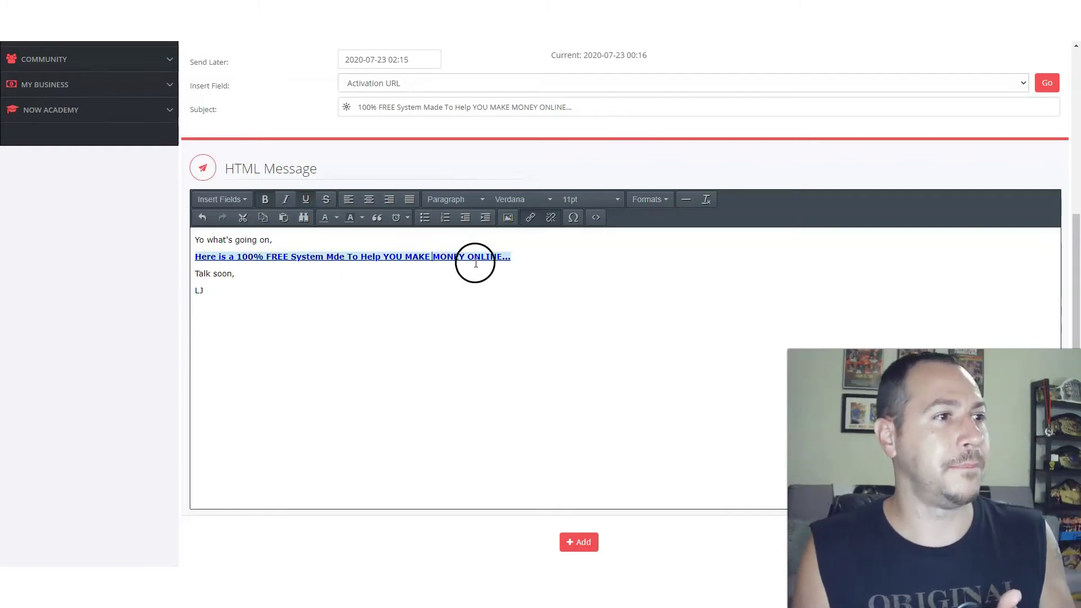
click(529, 252)
key(Return)
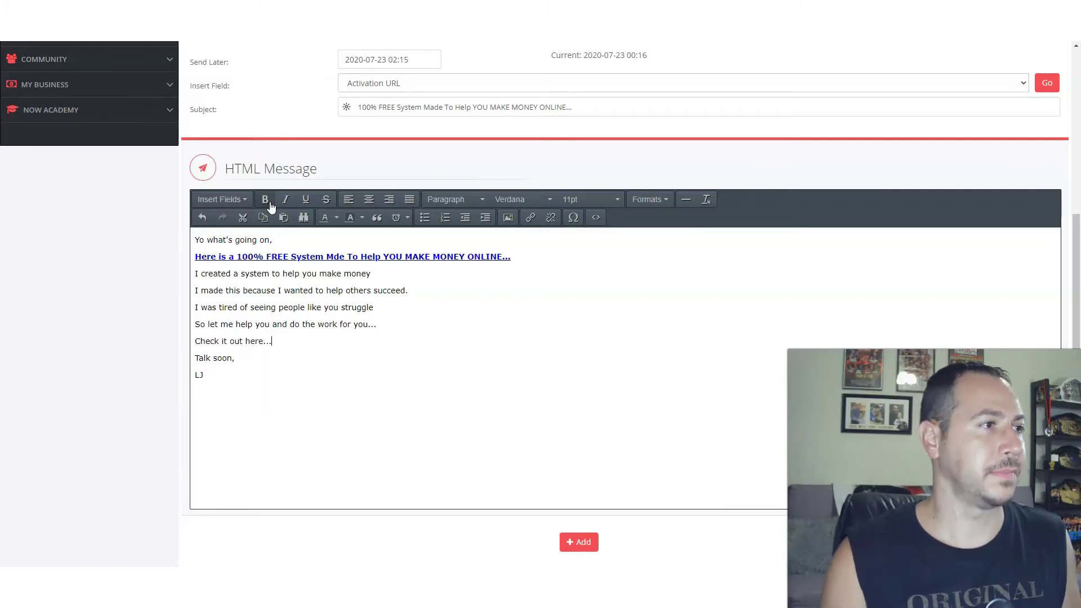
triple_click(292, 334)
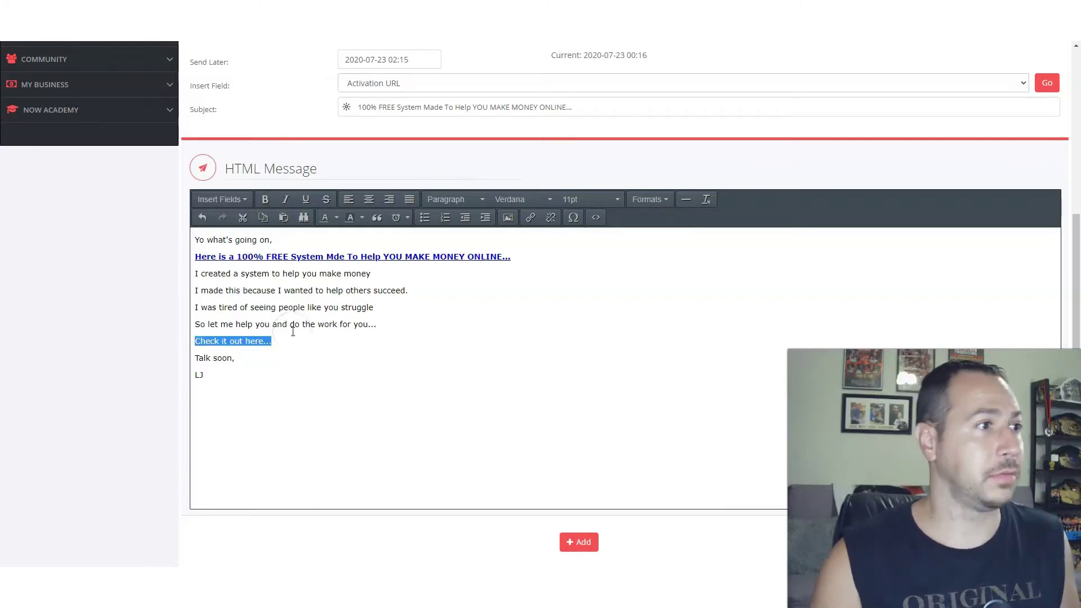
click(530, 217)
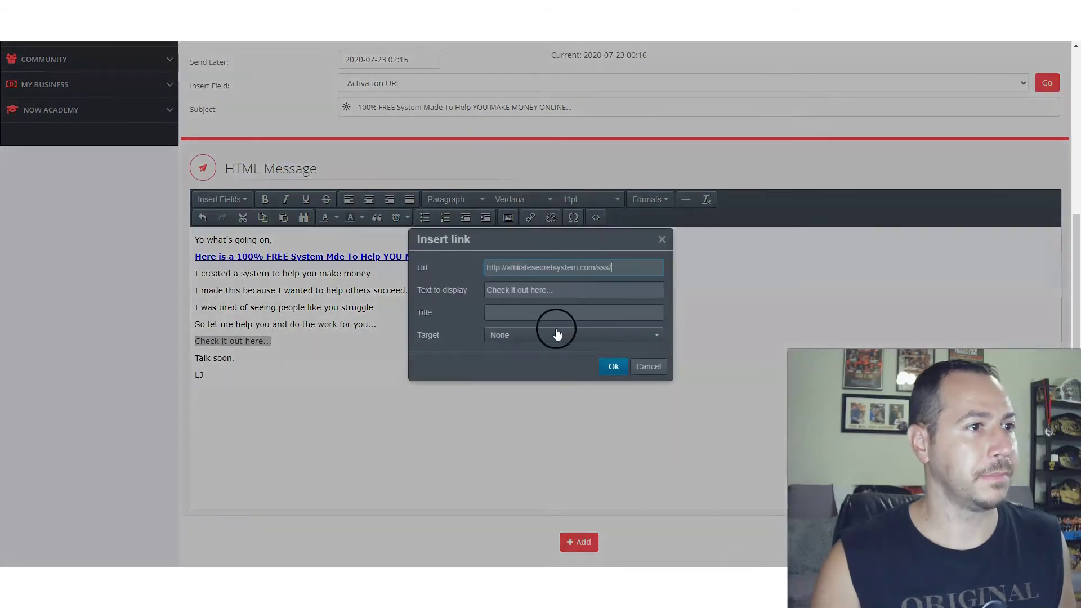
click(606, 369)
click(288, 337)
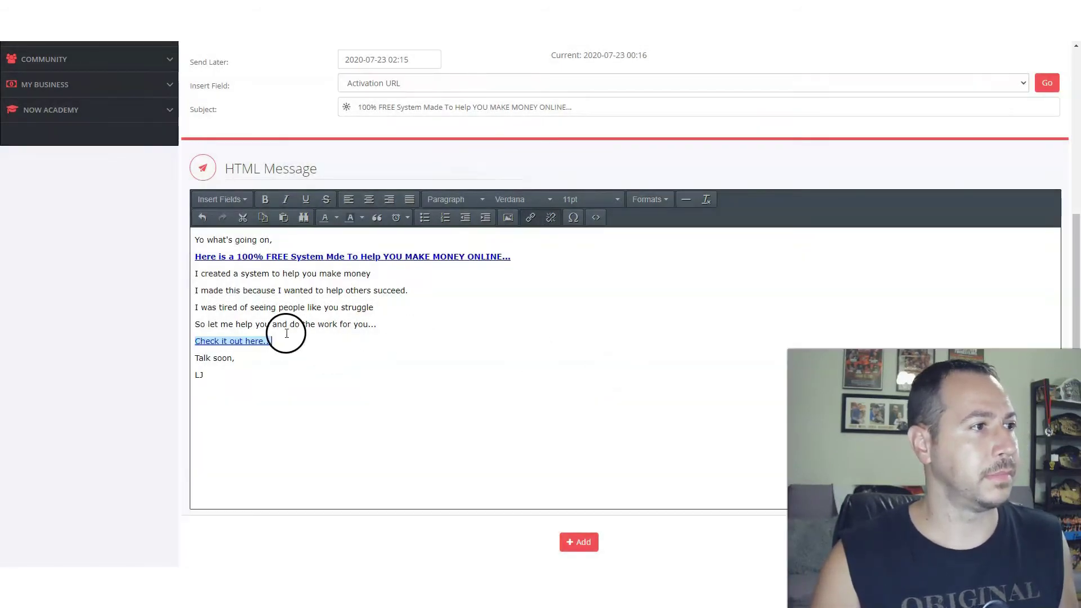
drag(292, 338, 180, 345)
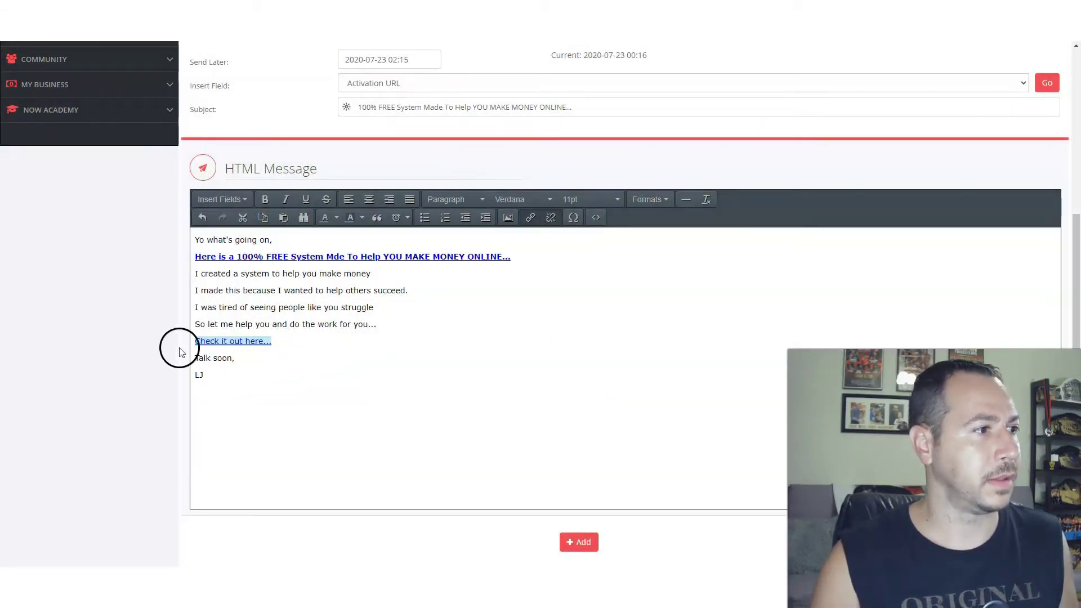
click(265, 199)
click(343, 306)
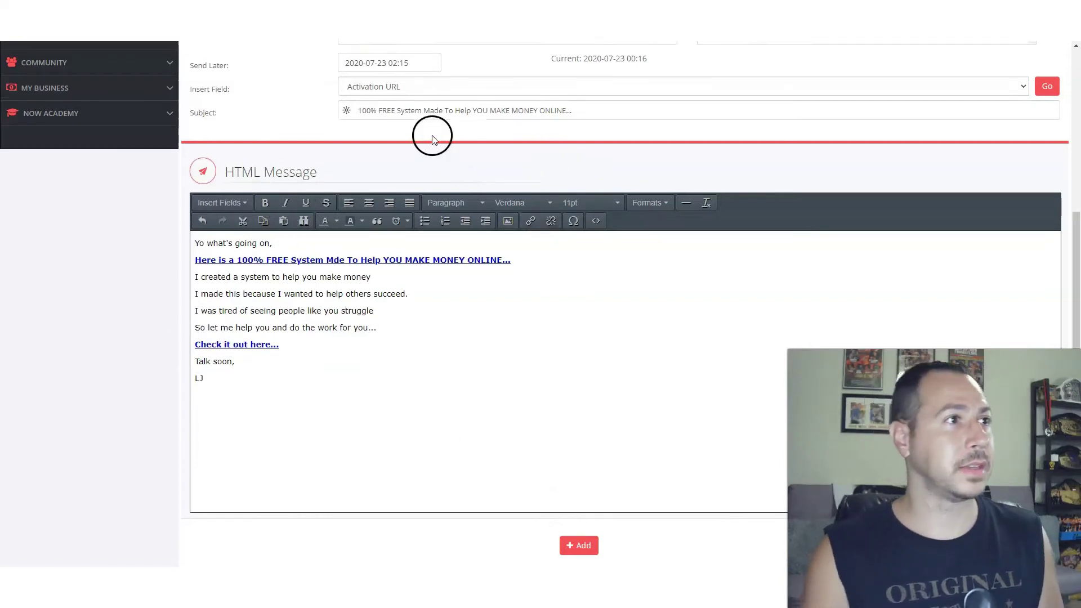
scroll(419, 133, up, 2)
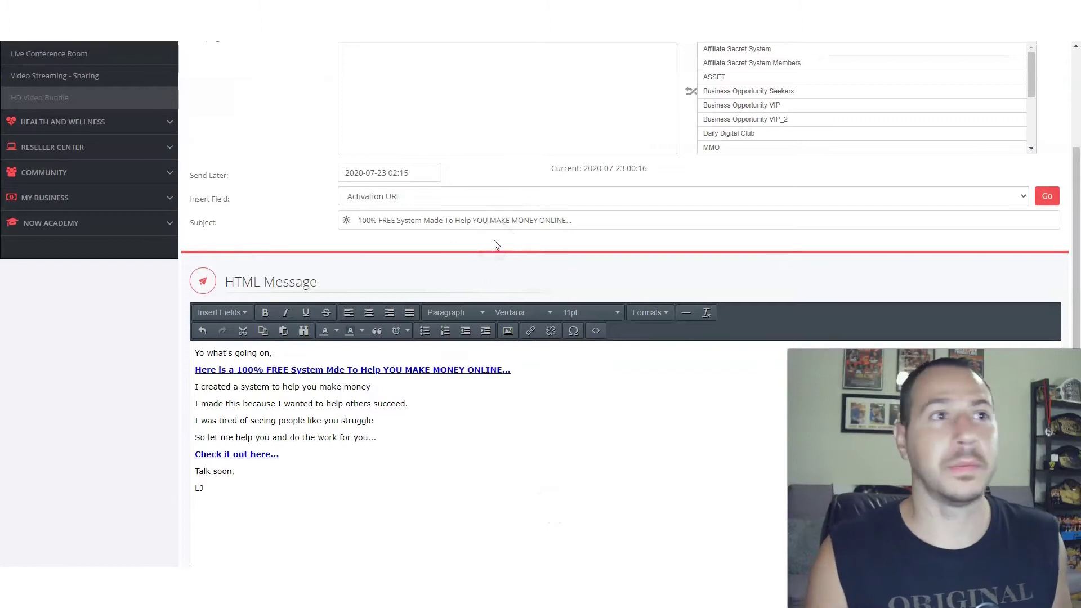
scroll(495, 240, up, 1)
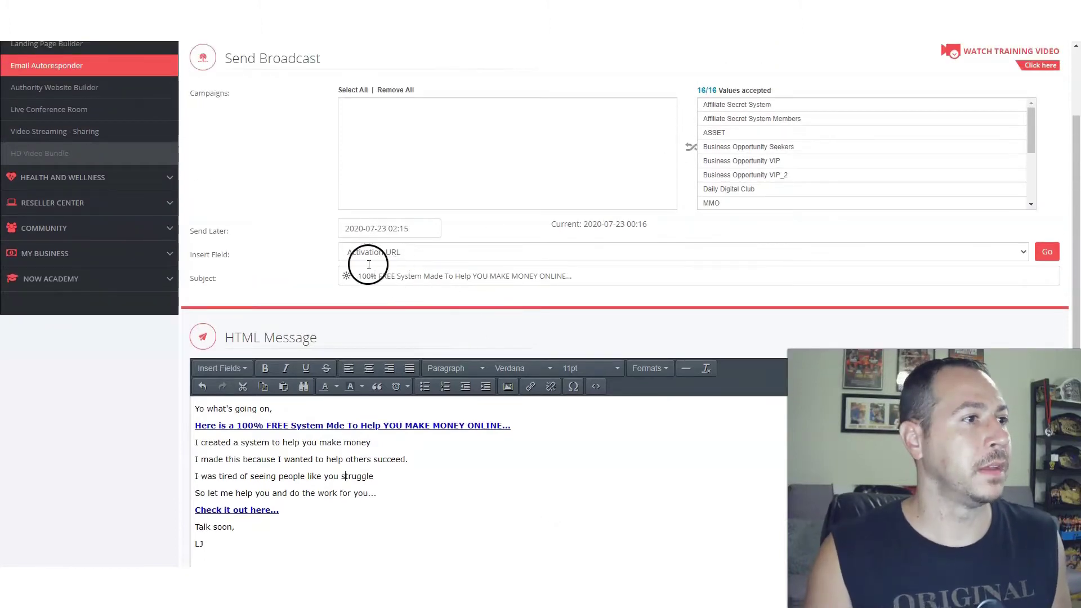
scroll(394, 229, down, 3)
scroll(374, 267, down, 1)
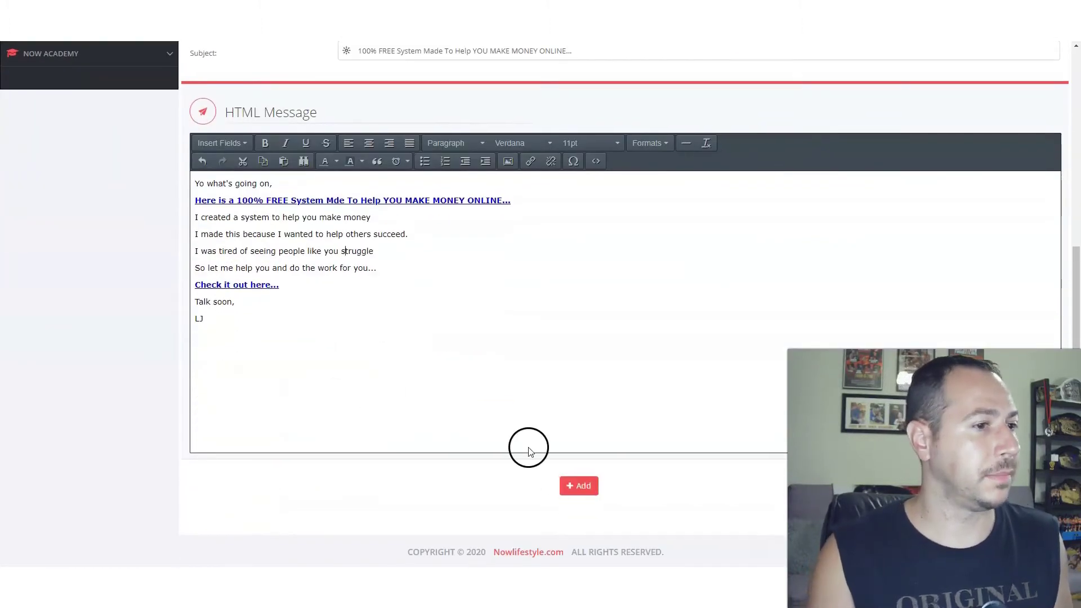
click(576, 487)
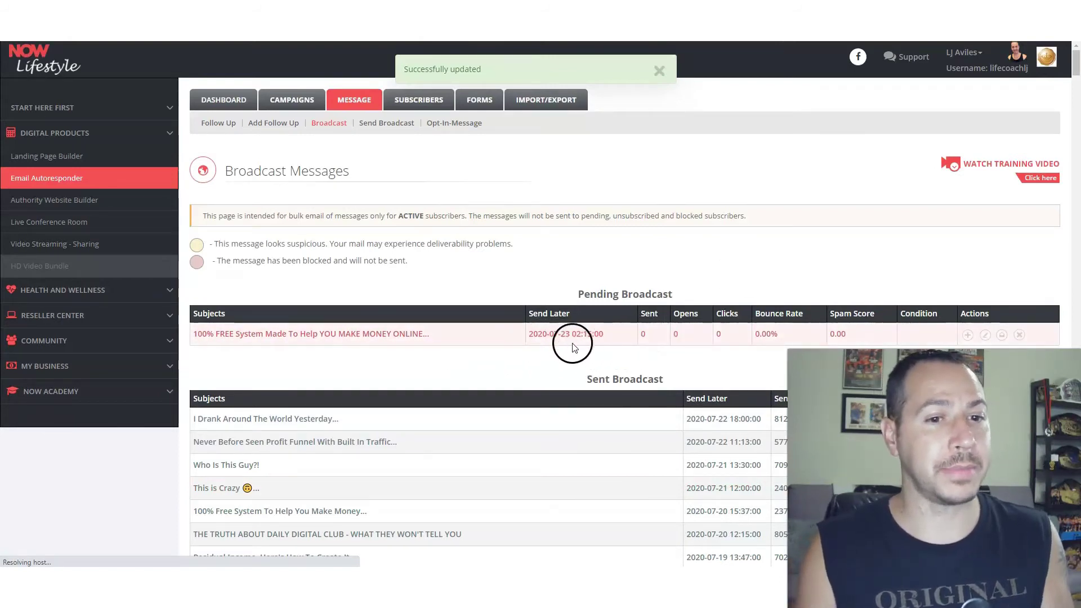
click(984, 336)
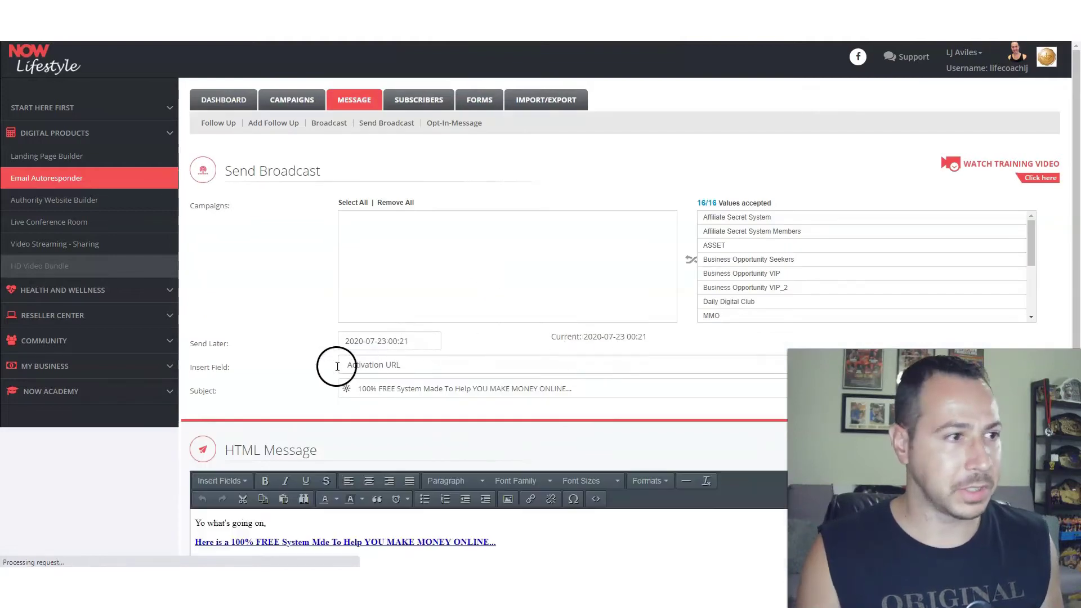
scroll(527, 477, down, 4)
scroll(527, 478, down, 2)
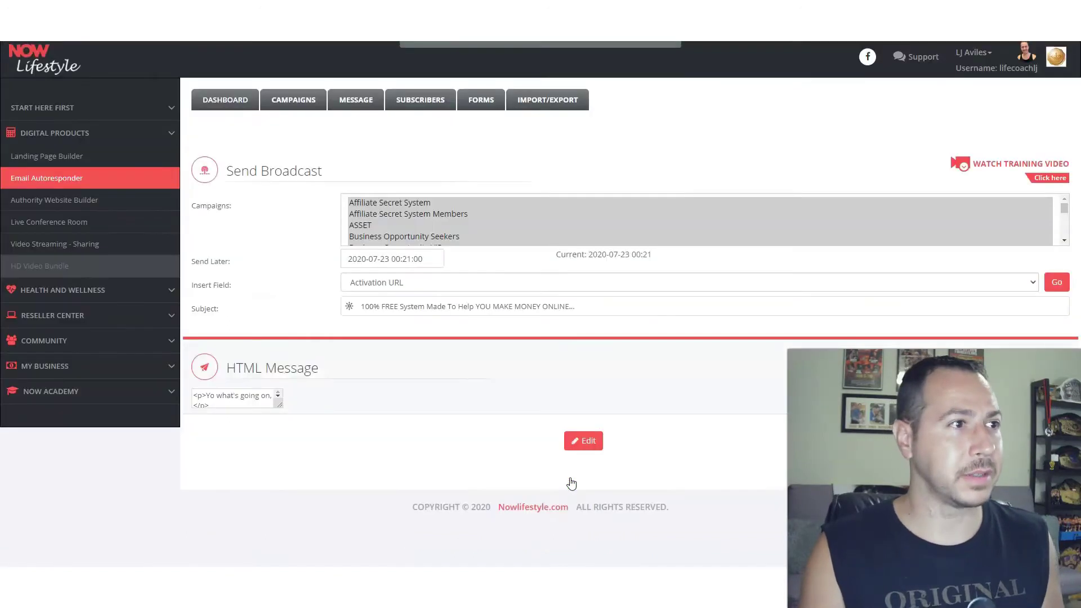
click(610, 345)
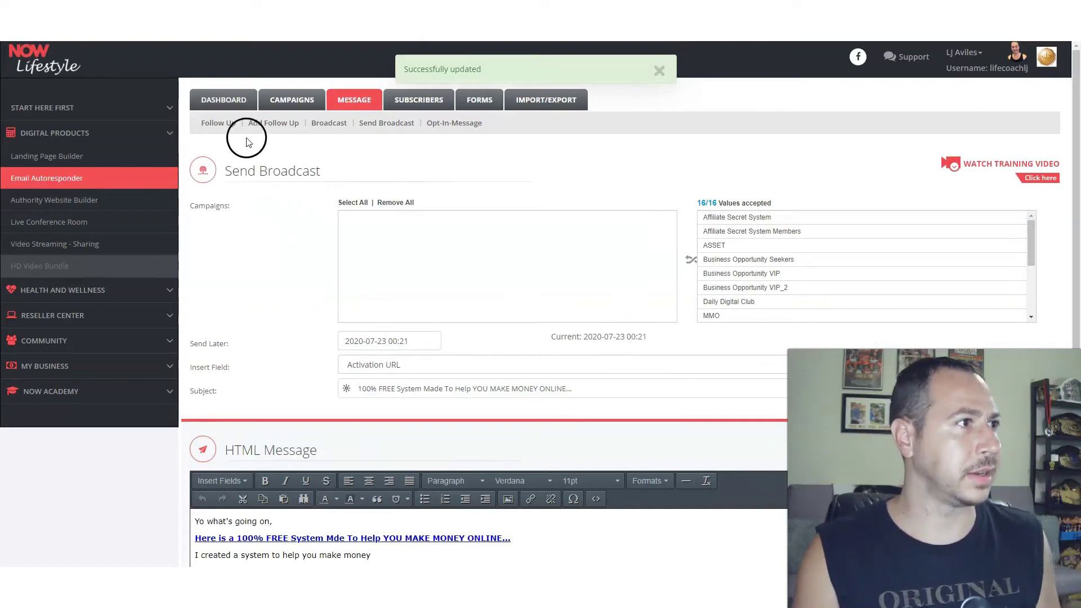
Step: Return to the Broadcast Messages list and queue the pending broadcast for sending
click(320, 124)
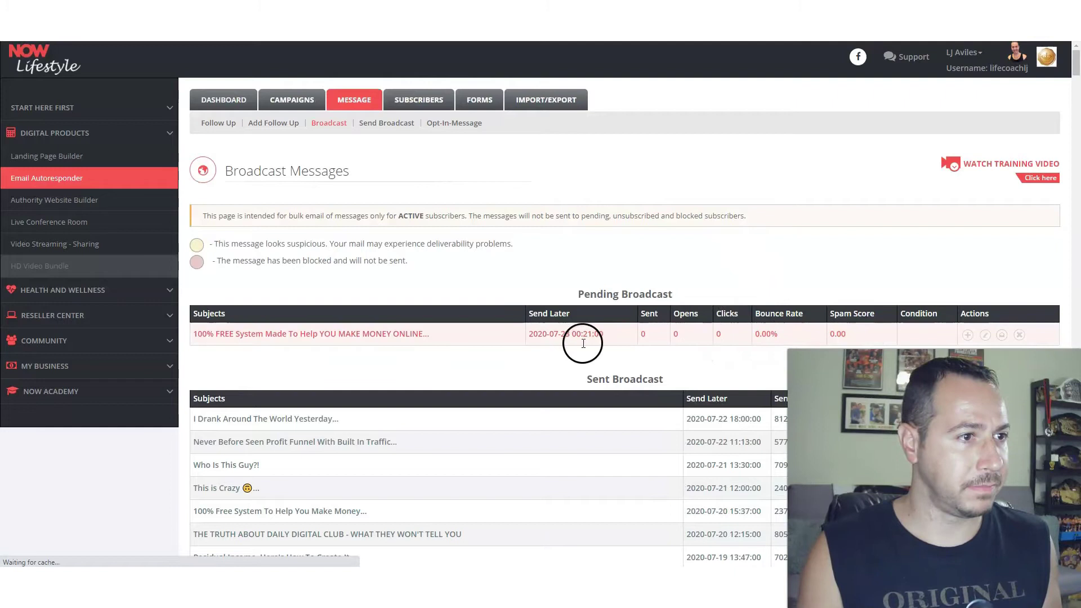
click(967, 336)
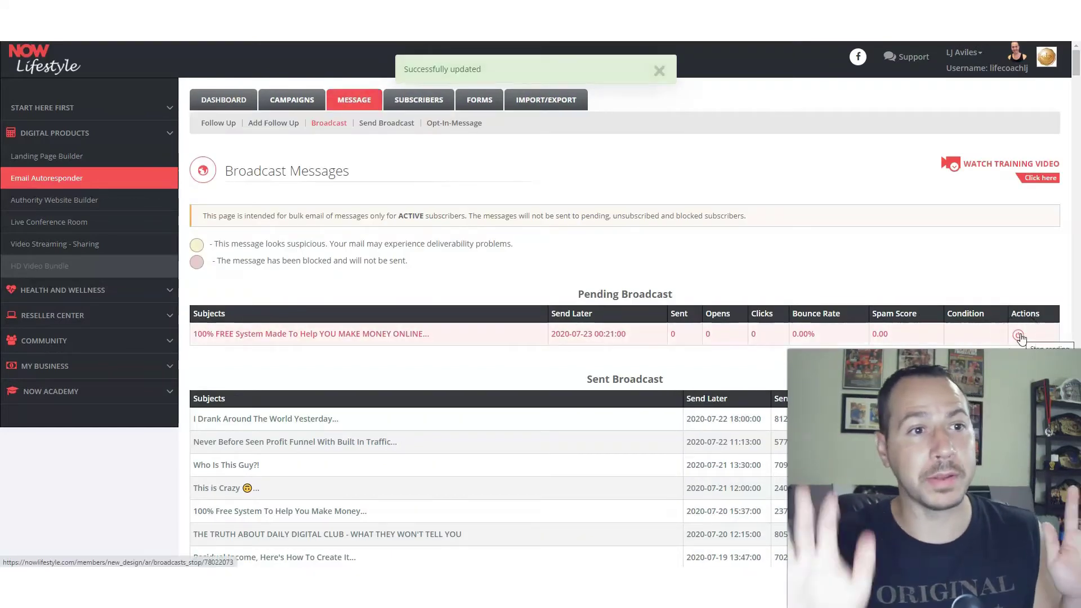
click(924, 339)
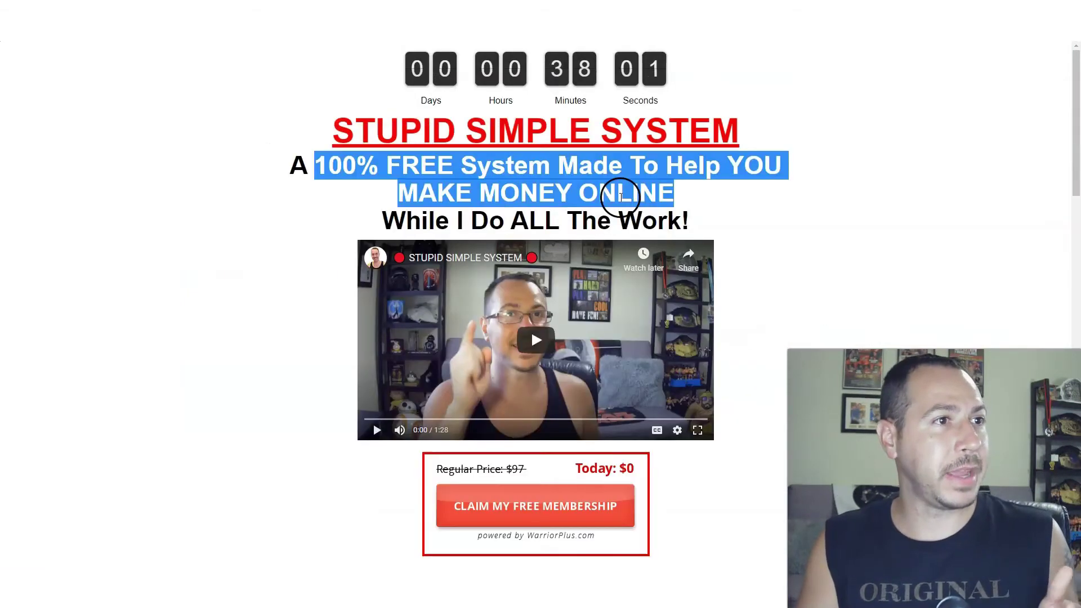
scroll(620, 197, down, 9)
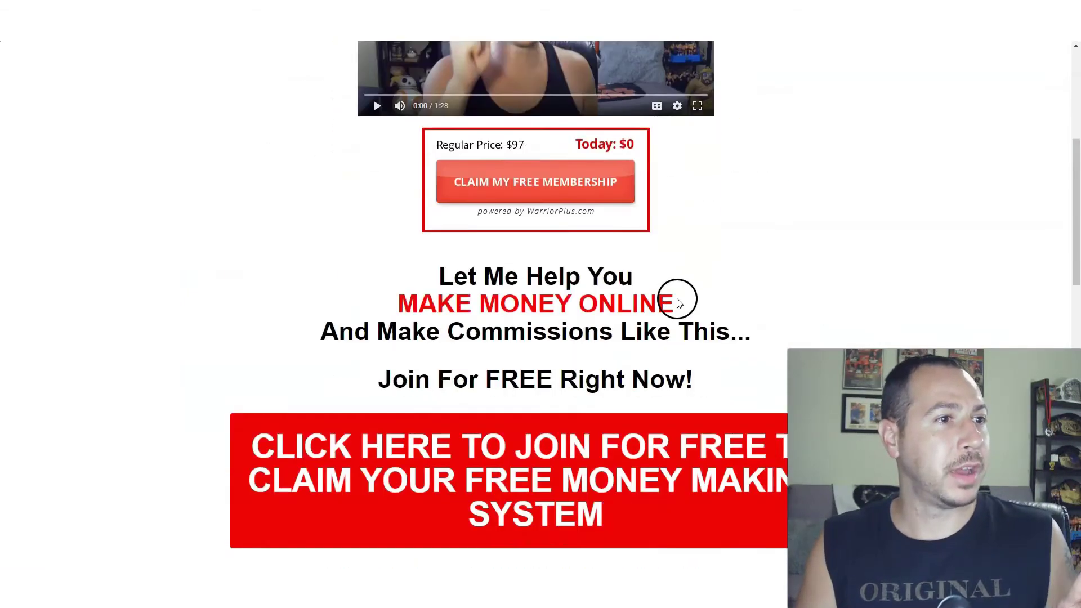
scroll(536, 258, down, 12)
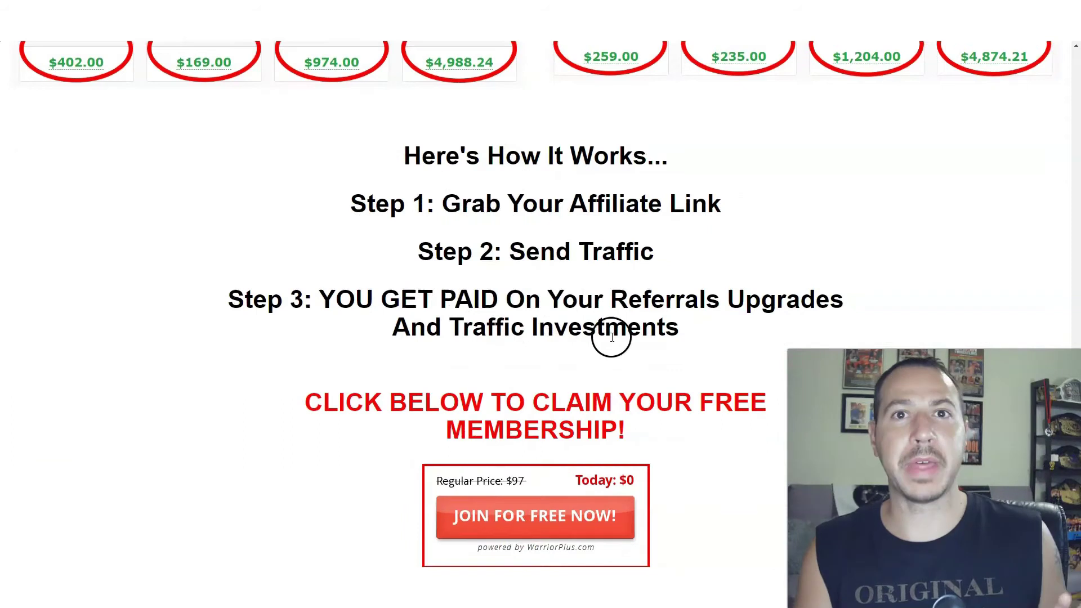
scroll(639, 353, up, 12)
scroll(635, 356, up, 8)
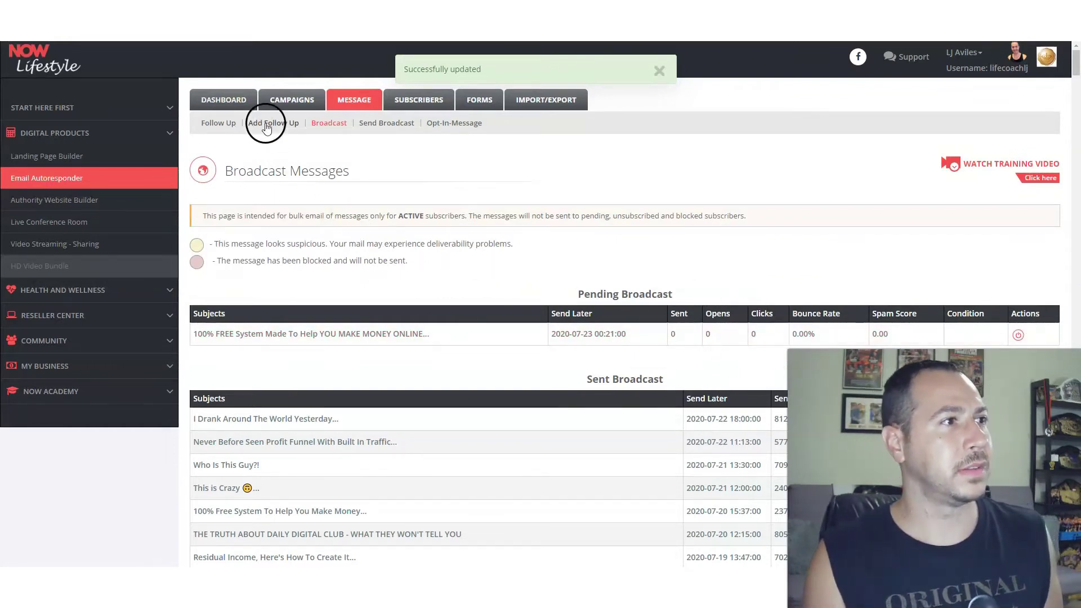
click(382, 128)
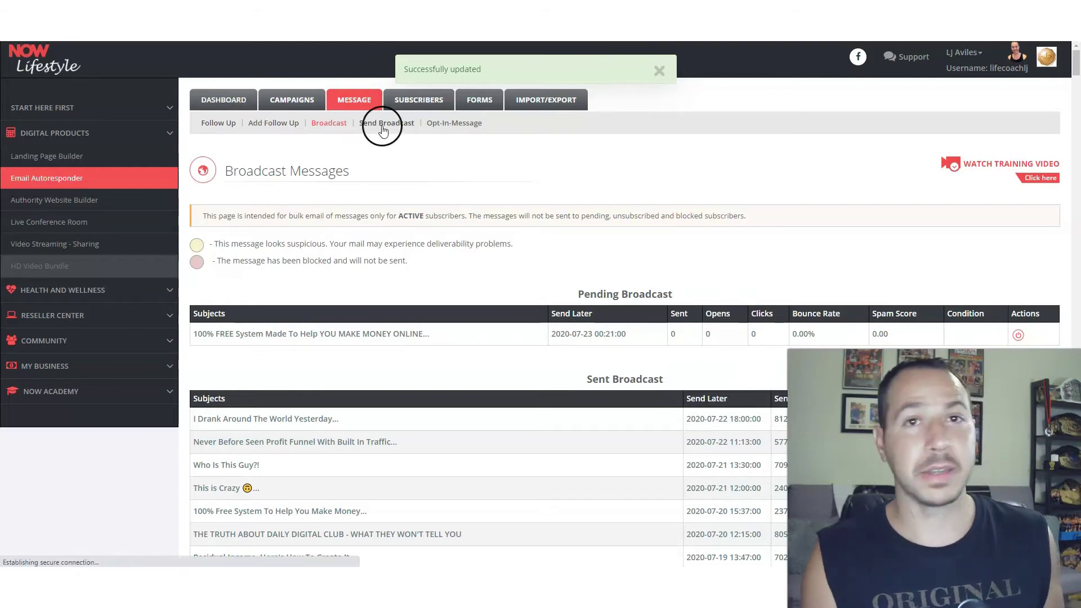